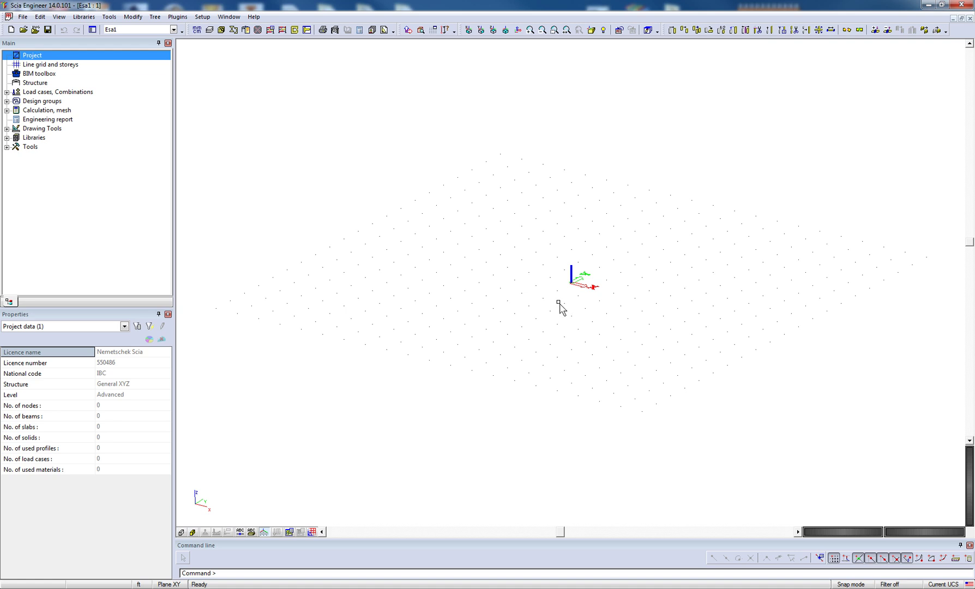
# Tilt the working plane of the opened AMRMesh frame toward a top view.
pyautogui.keyDown('ctrl'); pyautogui.moveTo(559, 303); pyautogui.dragTo(547, 310, button='right'); pyautogui.keyUp('ctrl')
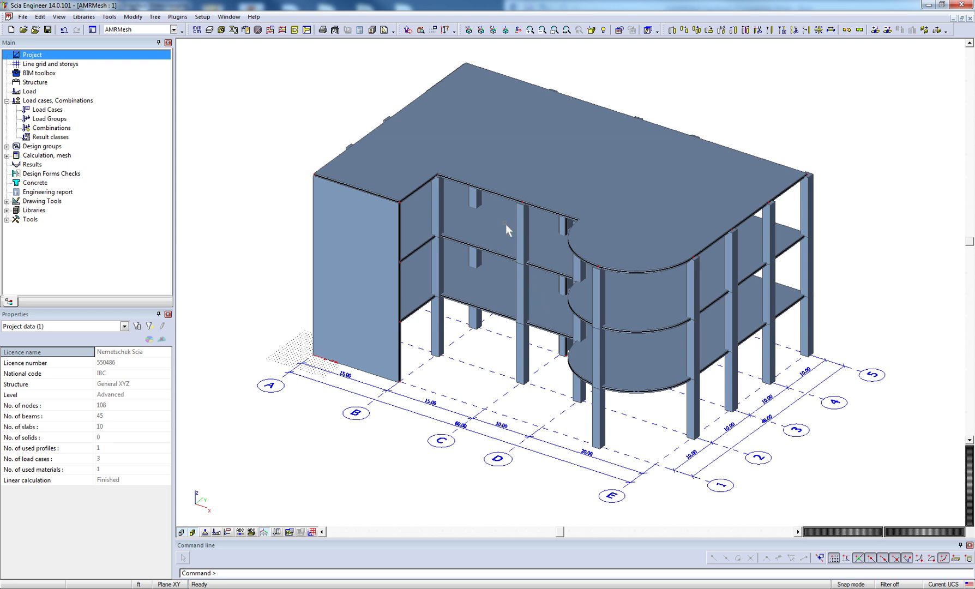
# Step through the Y elevation, Z plan with axes A–E and 1–5, then back to axonometric.
pyautogui.click(469, 32)
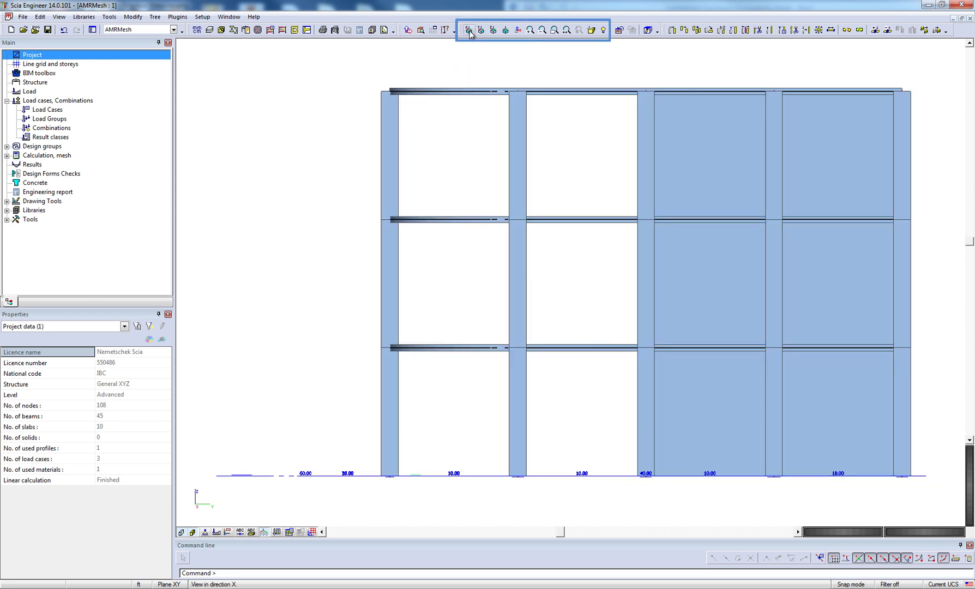
pyautogui.click(481, 32)
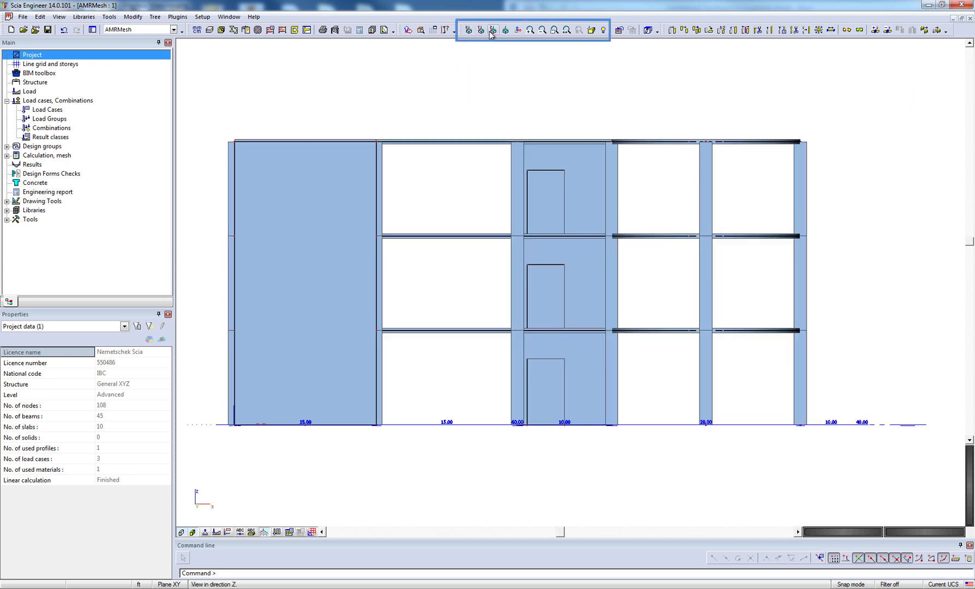
pyautogui.click(493, 31)
pyautogui.click(504, 31)
pyautogui.click(504, 32)
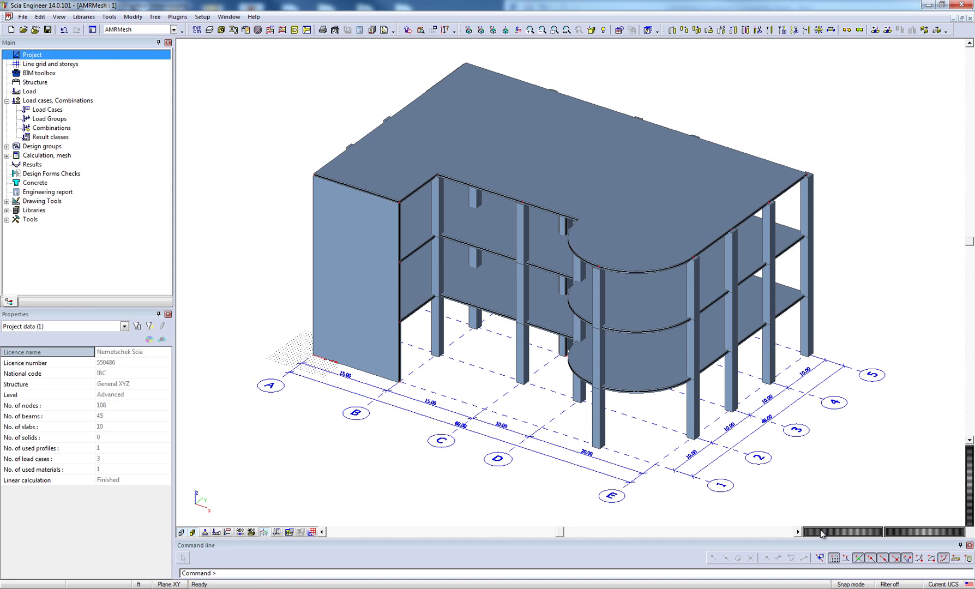
# Zoom in, orbit and tilt the building below and in front, then zoom out to the whole frame.
pyautogui.moveTo(823, 536)
pyautogui.mouseDown()
pyautogui.moveTo(835, 533)
pyautogui.moveTo(820, 533)
pyautogui.mouseUp()
pyautogui.moveTo(902, 537); pyautogui.dragTo(947, 537)
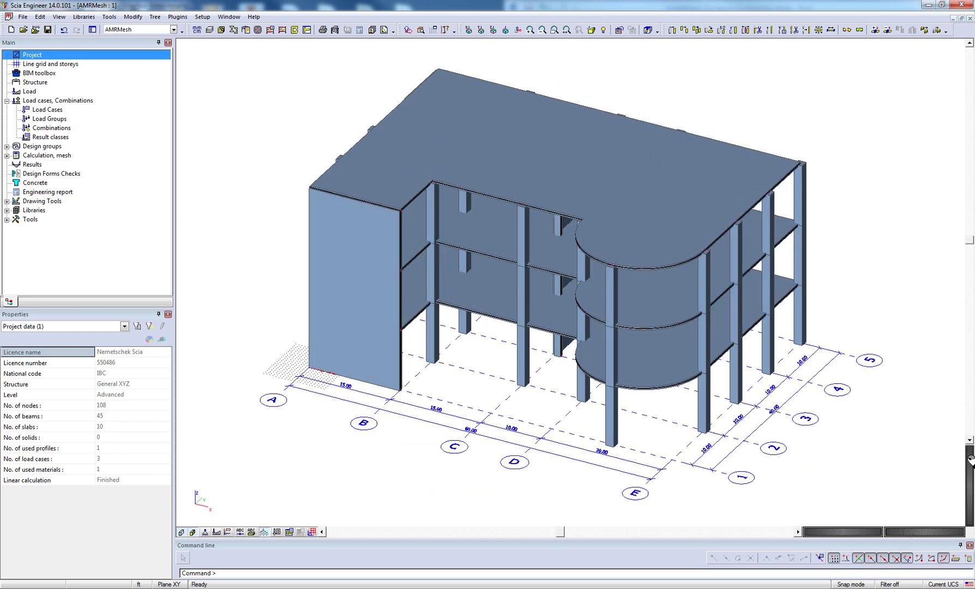
pyautogui.moveTo(970, 460)
pyautogui.mouseDown()
pyautogui.moveTo(970, 480)
pyautogui.moveTo(971, 461)
pyautogui.mouseUp()
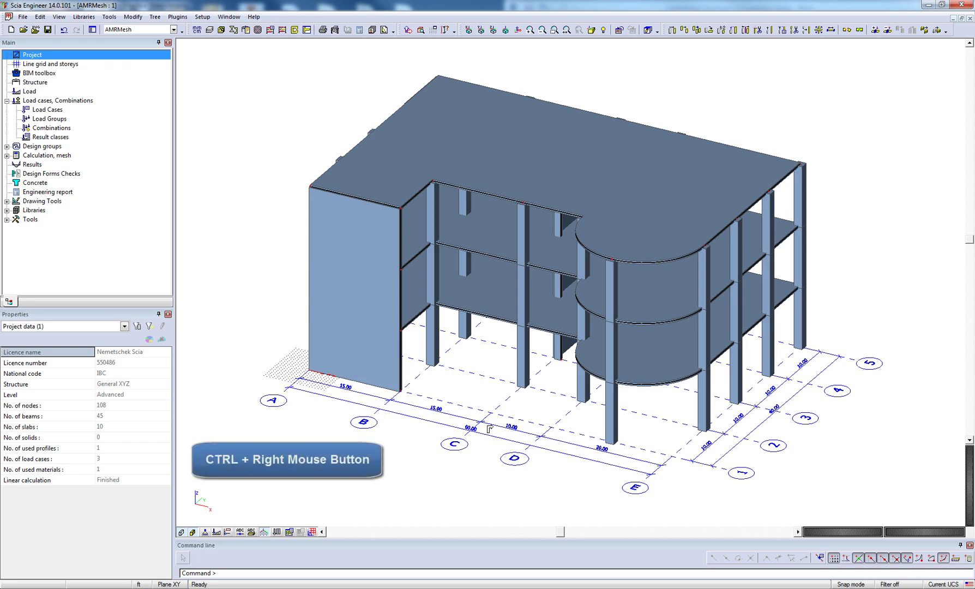
pyautogui.moveTo(493, 431)
pyautogui.keyDown('ctrl'); pyautogui.mouseDown(button='right')
pyautogui.moveTo(529, 413)
pyautogui.moveTo(484, 424)
pyautogui.moveTo(570, 417)
pyautogui.moveTo(463, 421)
pyautogui.moveTo(479, 428)
pyautogui.mouseUp(button='right'); pyautogui.keyUp('ctrl')
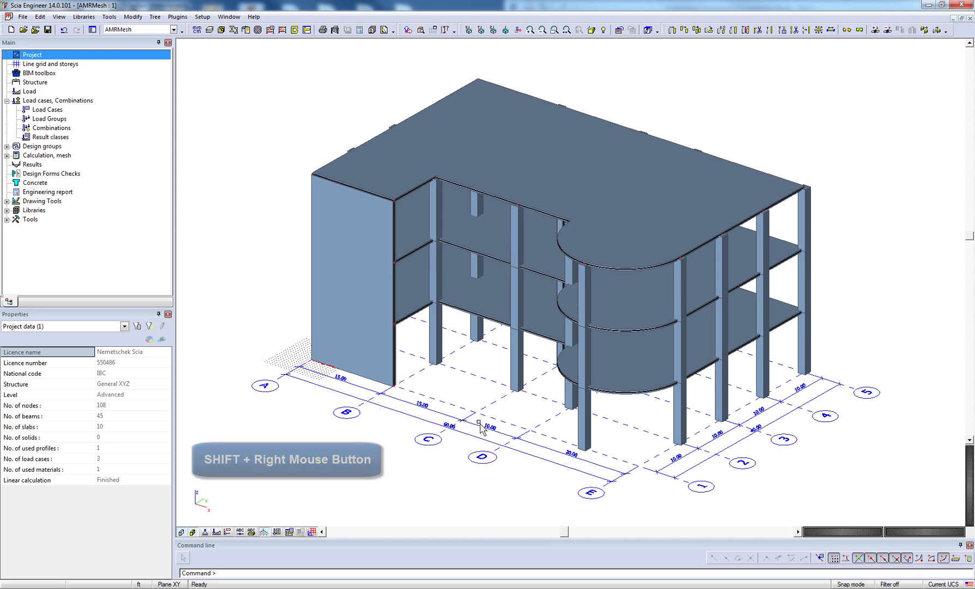
pyautogui.moveTo(492, 358)
pyautogui.keyDown('ctrl'); pyautogui.keyDown('shift'); pyautogui.mouseDown(button='right')
pyautogui.moveTo(494, 379)
pyautogui.moveTo(509, 351)
pyautogui.mouseUp(button='right'); pyautogui.keyUp('shift'); pyautogui.keyUp('ctrl')
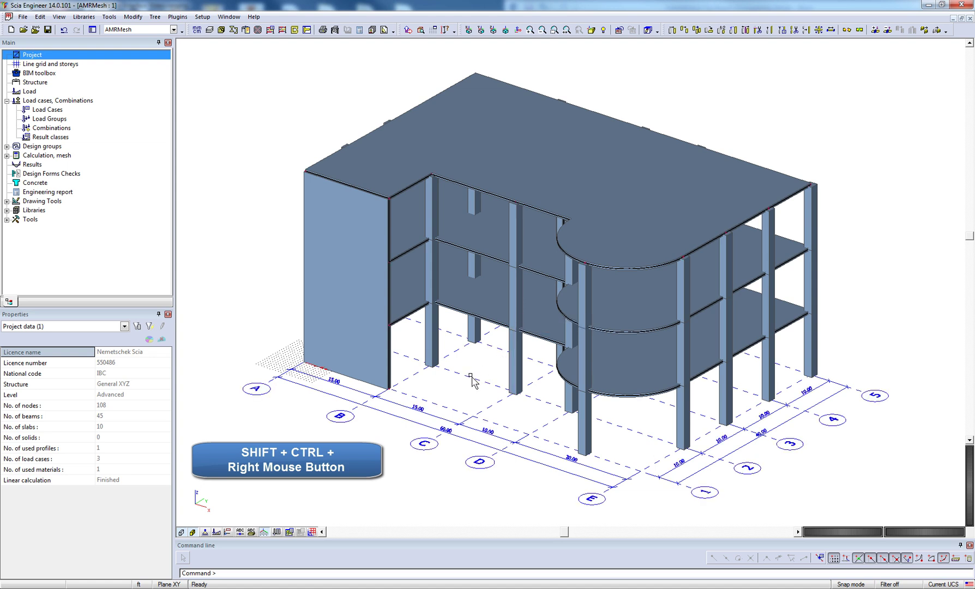
# Browse the View menu options, then reset to the standard axonometric view.
pyautogui.click(66, 18)
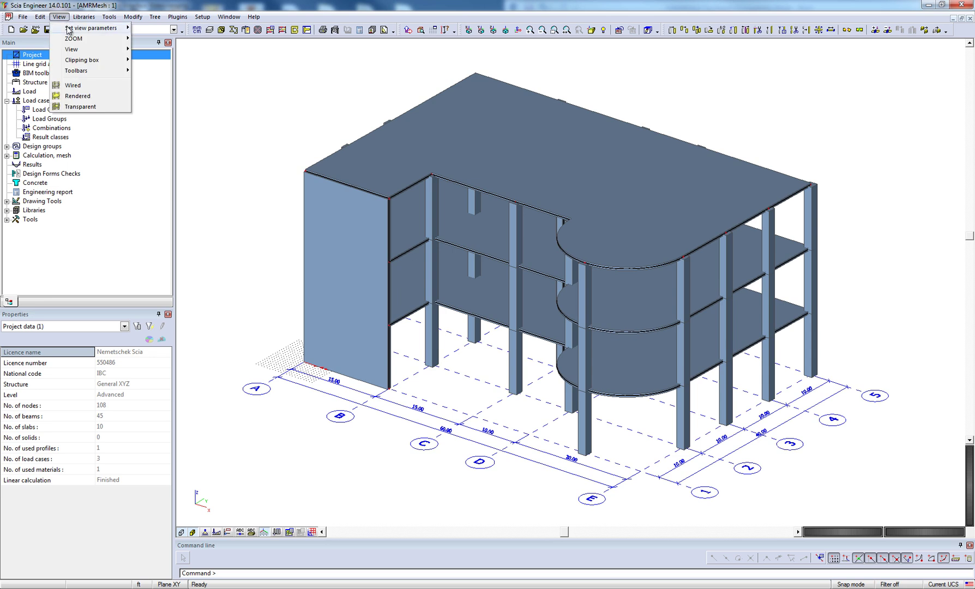
pyautogui.moveTo(70, 53)
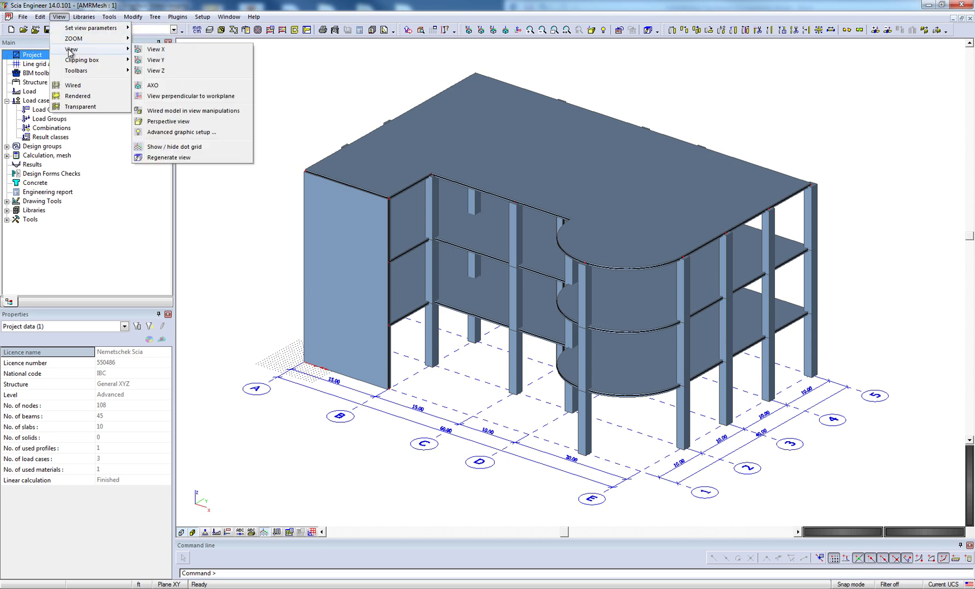
pyautogui.click(282, 82)
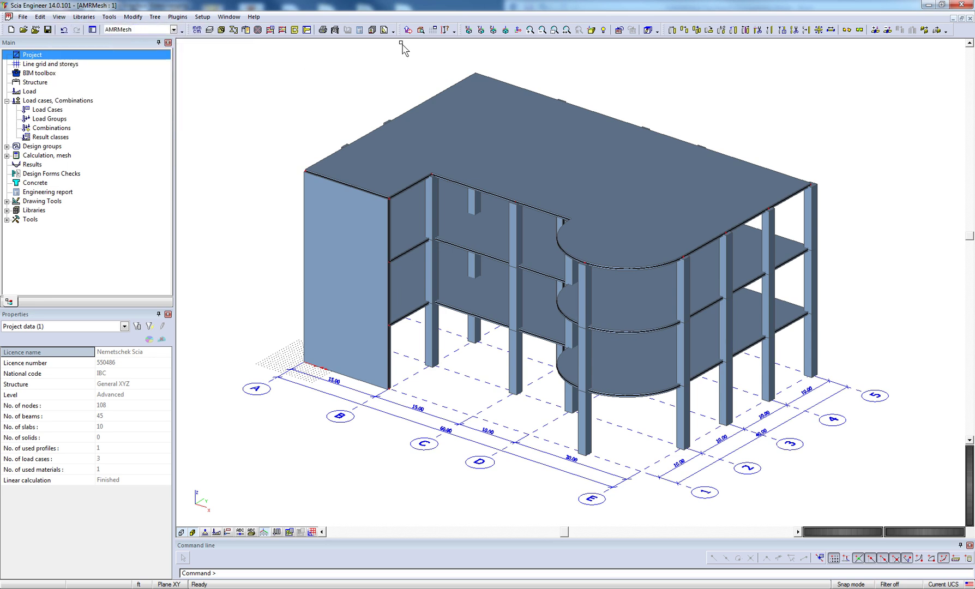
pyautogui.click(505, 32)
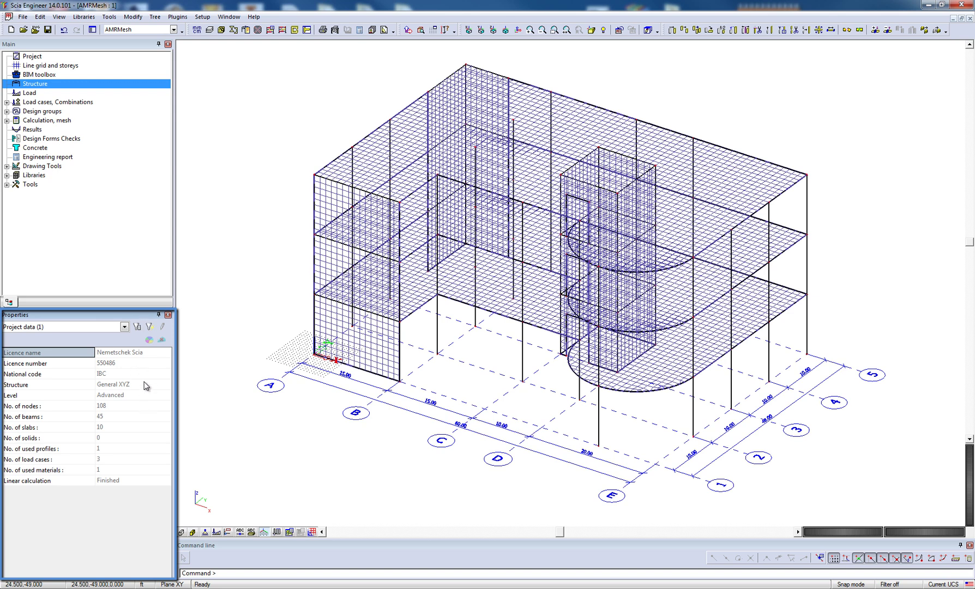
# Select all 45 columns matching column B4's cross-section, then clear them and select column B3.
pyautogui.click(475, 323)
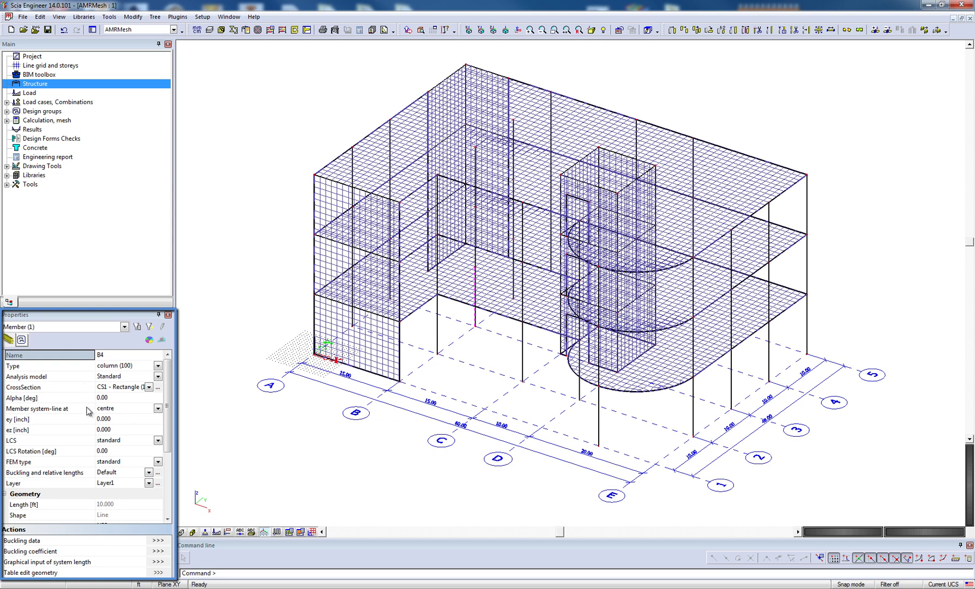
pyautogui.click(80, 388)
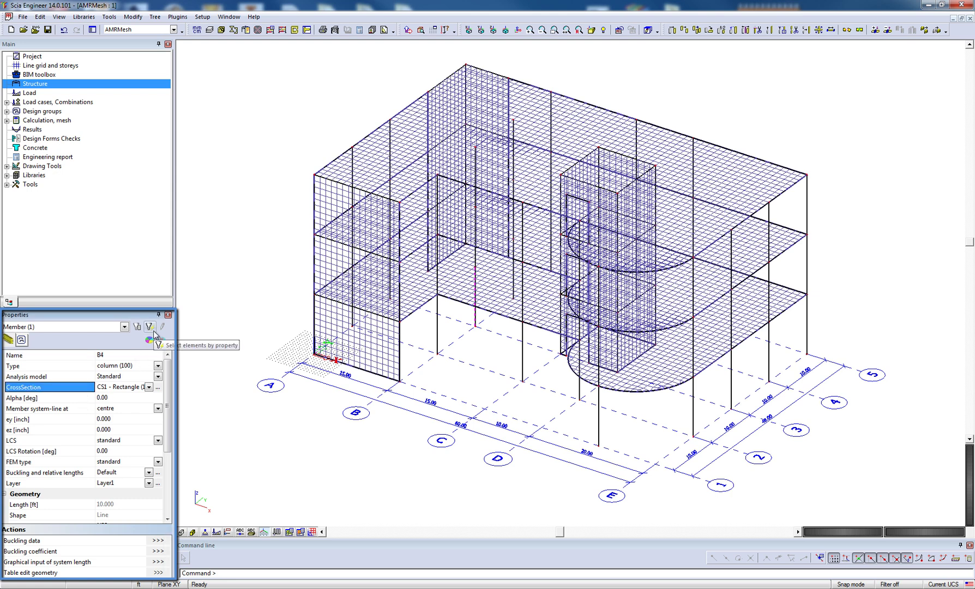
pyautogui.click(151, 327)
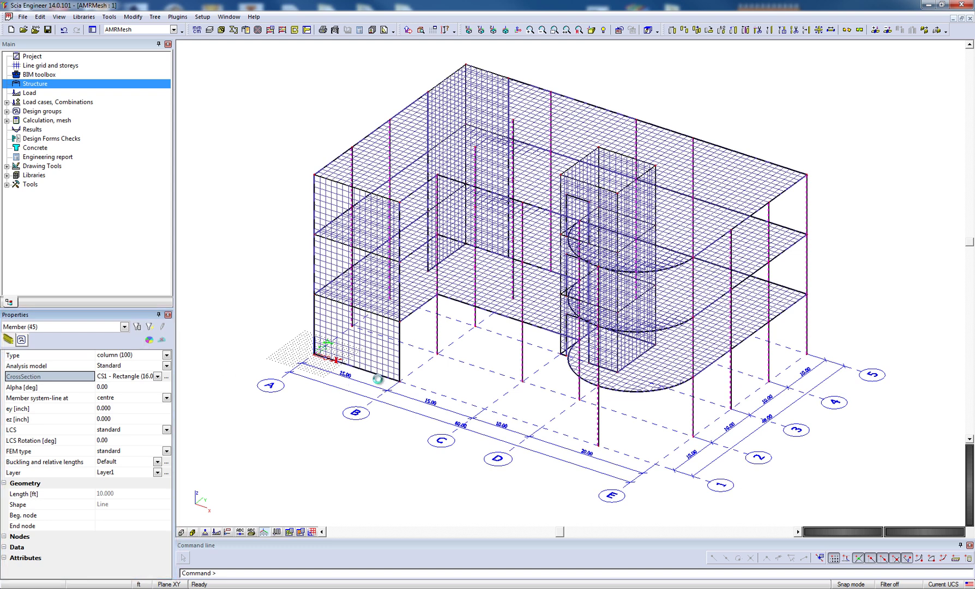
pyautogui.press('Escape')
pyautogui.click(437, 325)
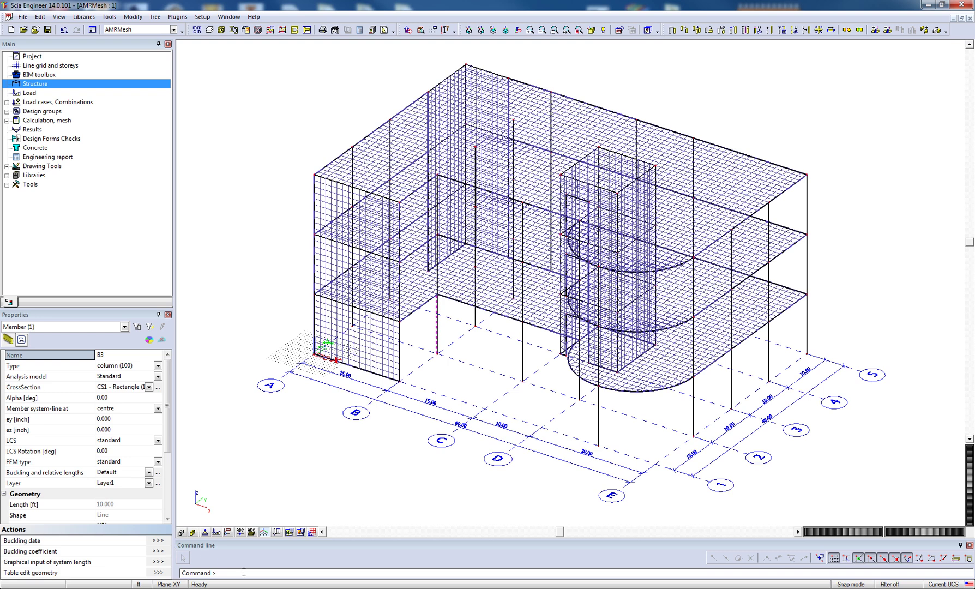
# Deselect column B3 and confirm snapping to midpoints, endpoints, intersections and orthogonal points.
pyautogui.press('Escape')
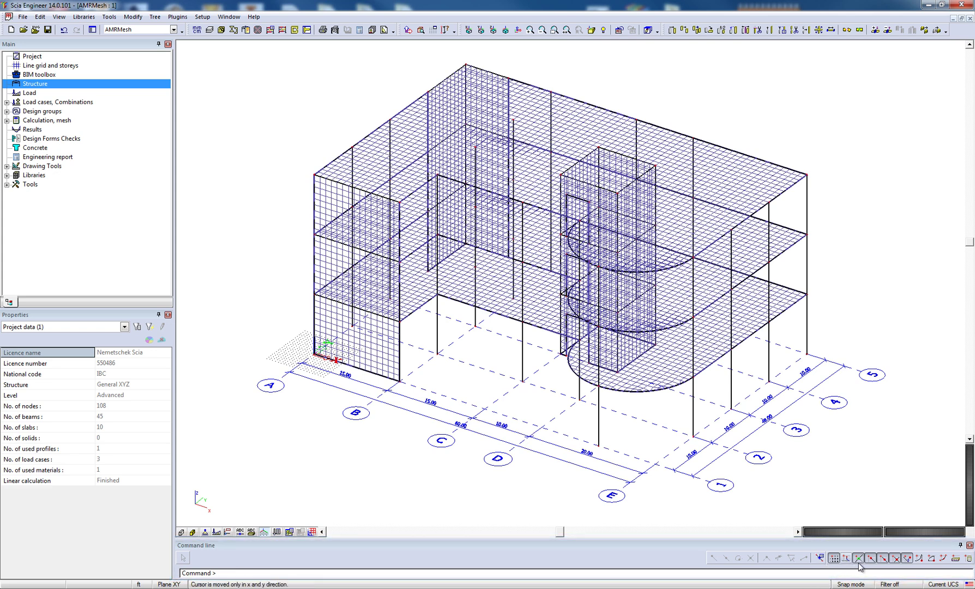
pyautogui.click(820, 559)
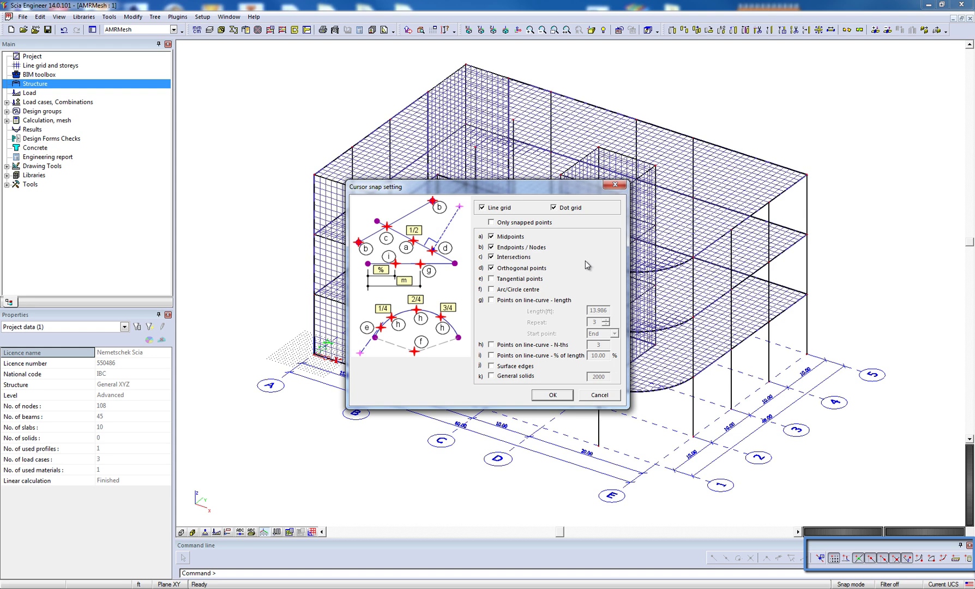
pyautogui.click(566, 395)
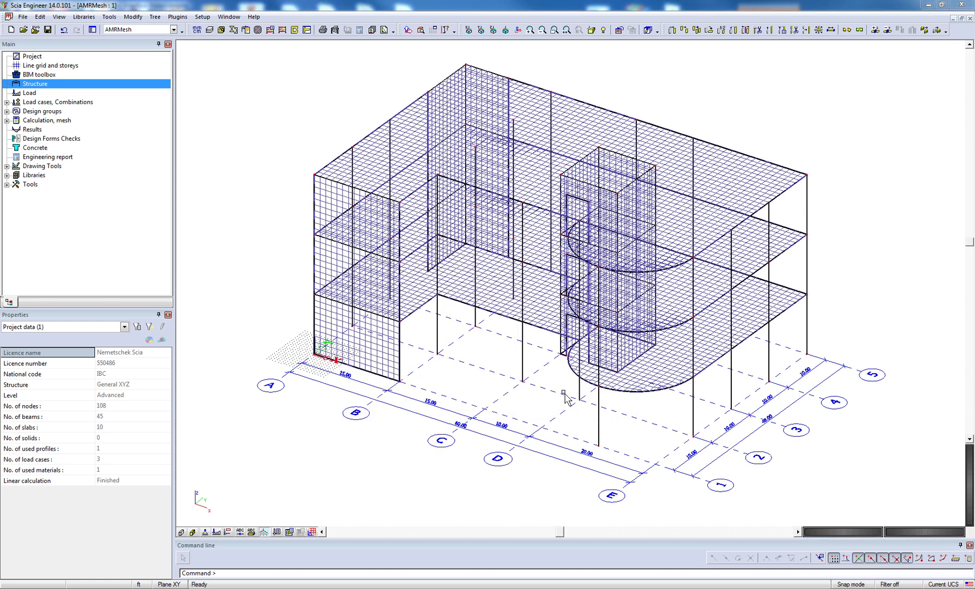
# Show the Table input panel, fit the model, and select wall S7 and plate S11 in the table.
pyautogui.rightClick(954, 39)
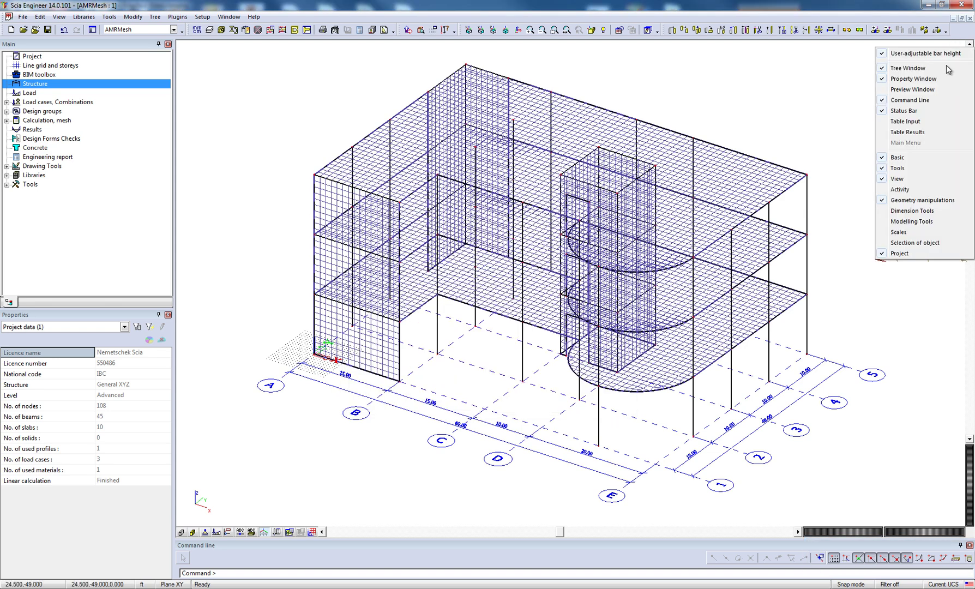
pyautogui.click(926, 119)
pyautogui.click(507, 29)
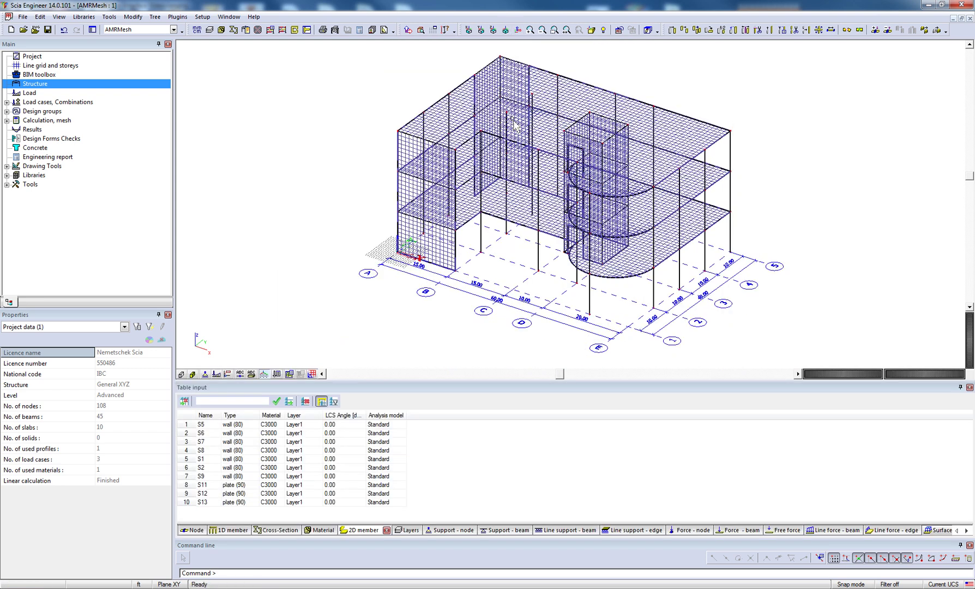
pyautogui.click(192, 443)
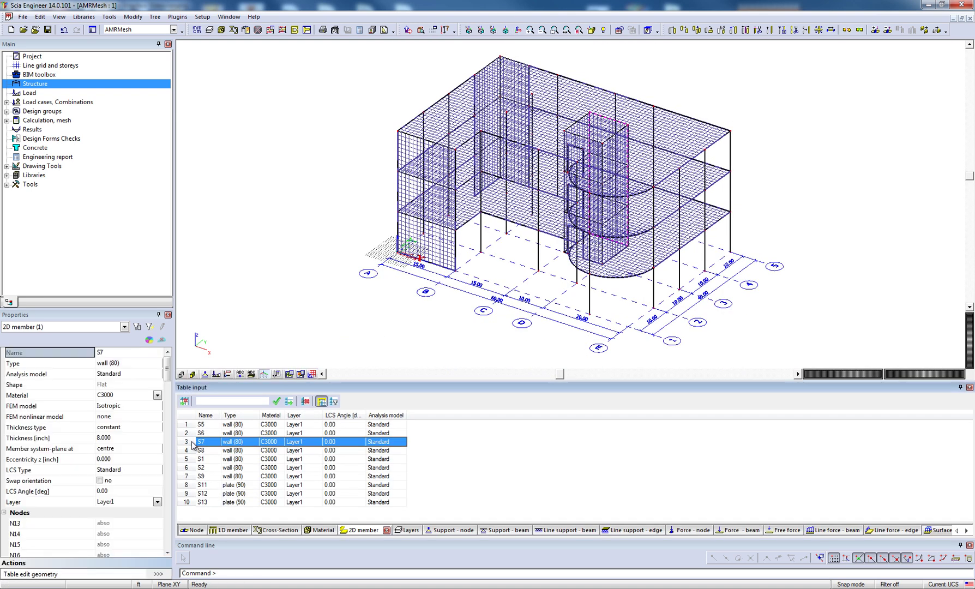
pyautogui.click(212, 489)
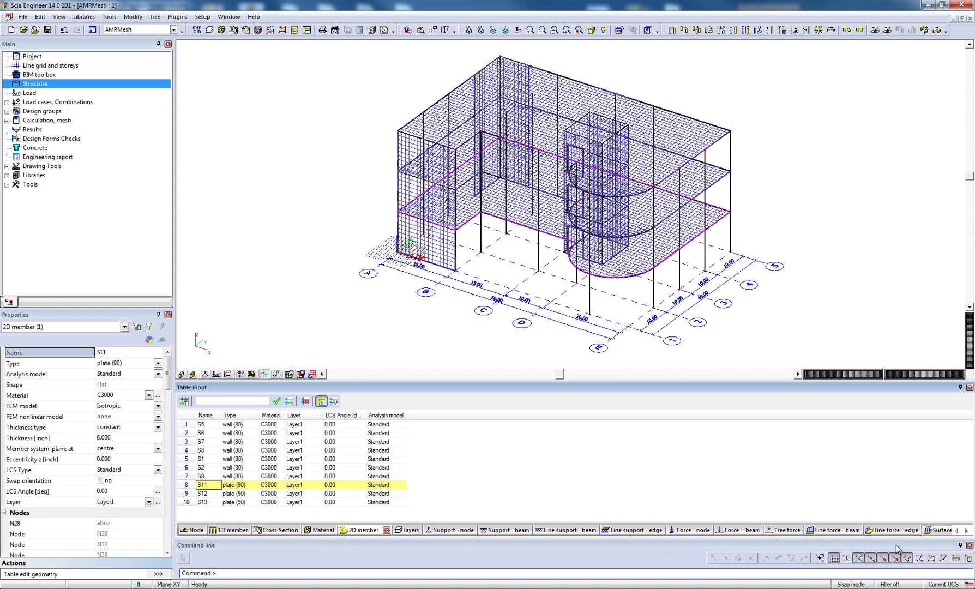
# Filter the table's Type column by 'pla', then clear the filter and close the table.
pyautogui.rightClick(549, 533)
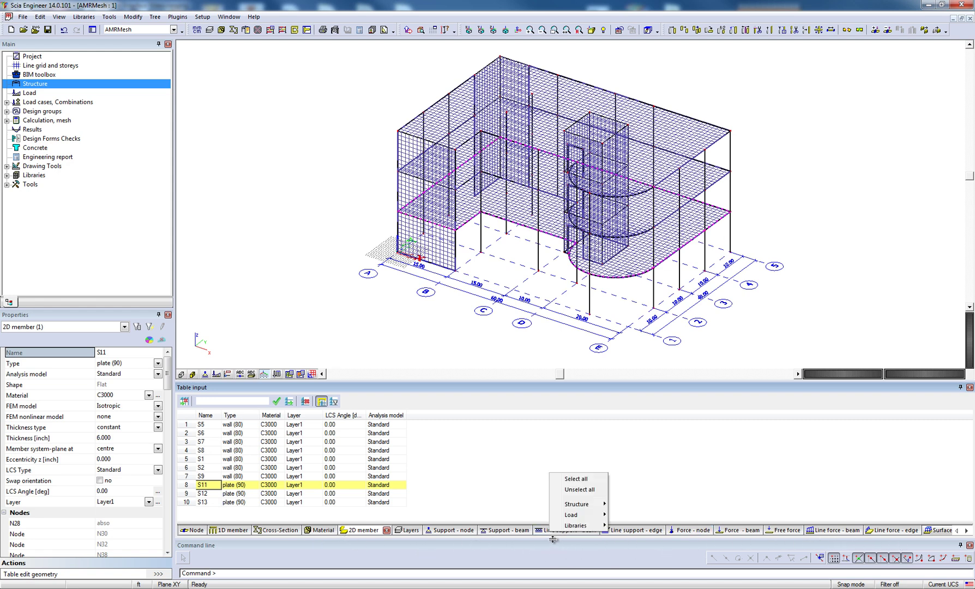
pyautogui.moveTo(568, 527)
pyautogui.click(333, 401)
pyautogui.click(237, 425)
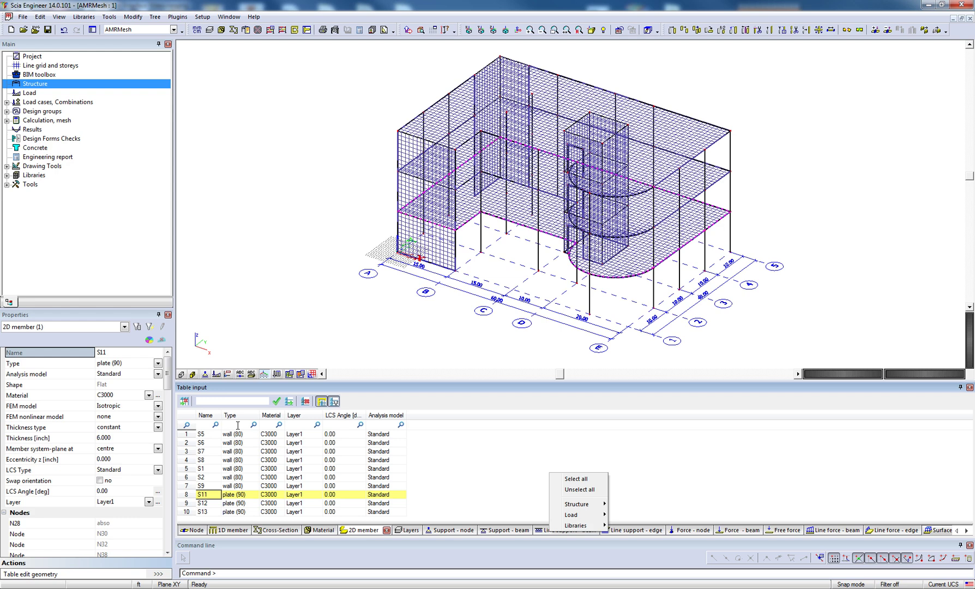
pyautogui.write('plate')
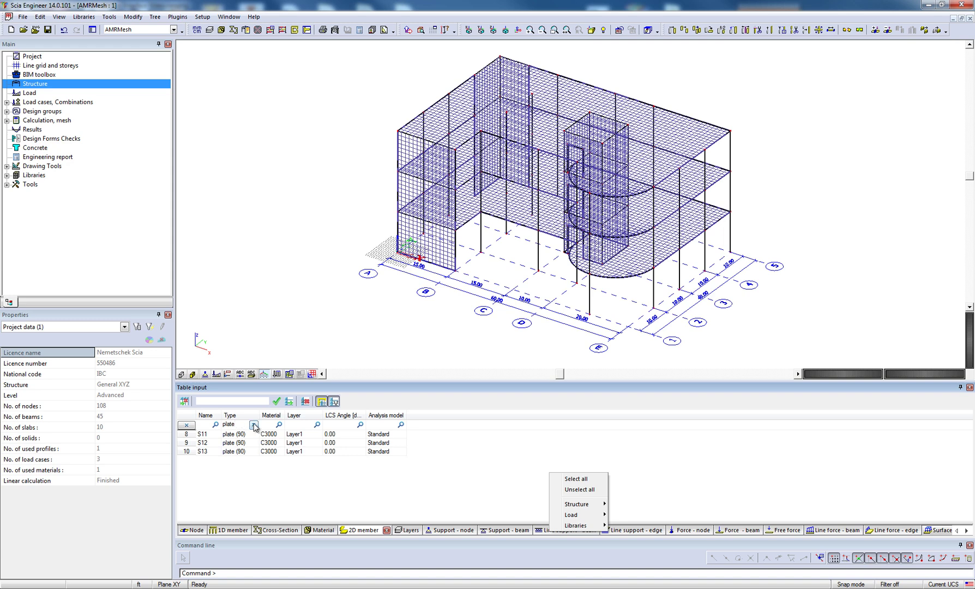
pyautogui.click(254, 424)
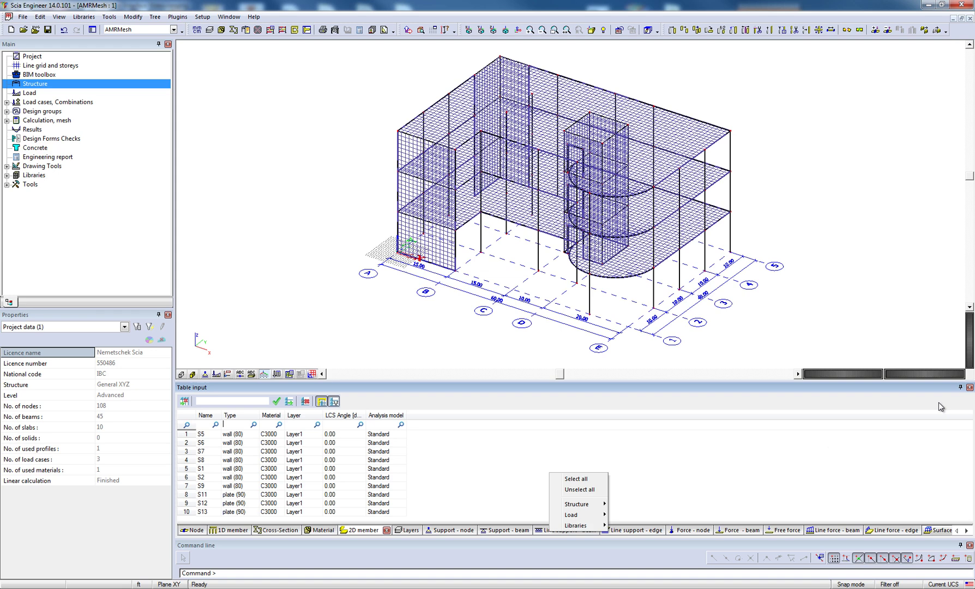
pyautogui.click(969, 388)
# Zoom all and display rendered cross-sections, supports, and node and beam labels.
pyautogui.click(507, 30)
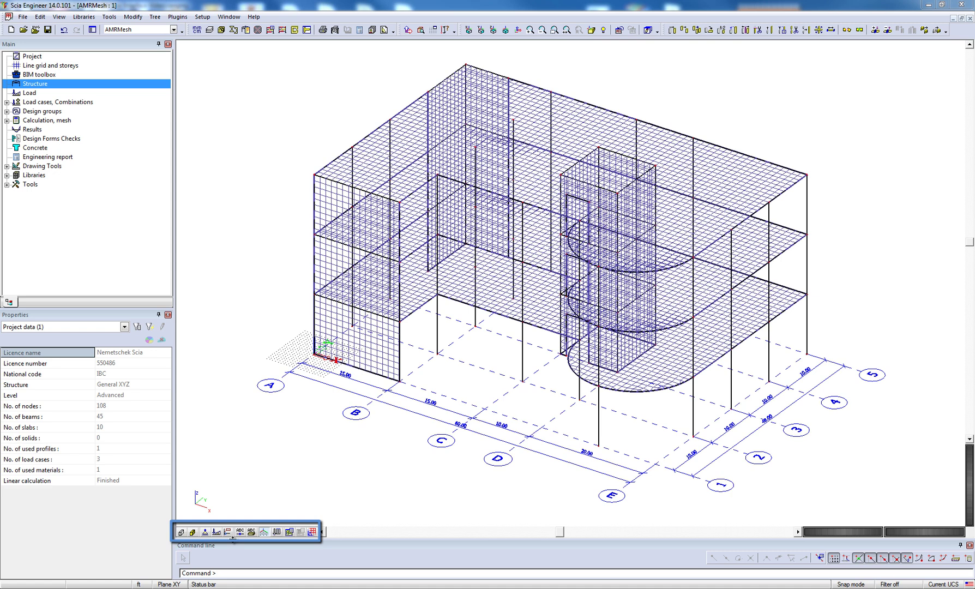
pyautogui.click(192, 532)
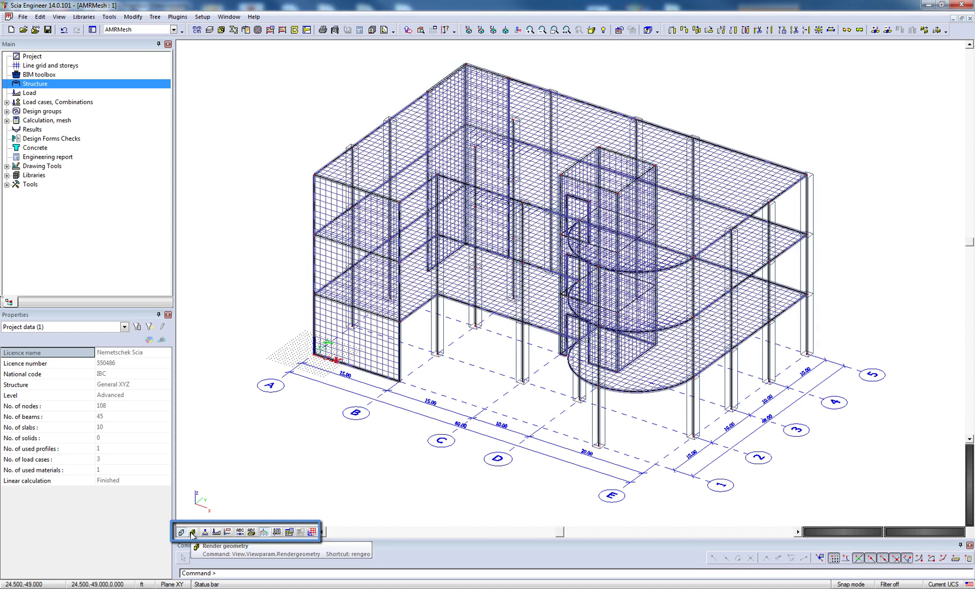
pyautogui.click(192, 532)
pyautogui.click(205, 534)
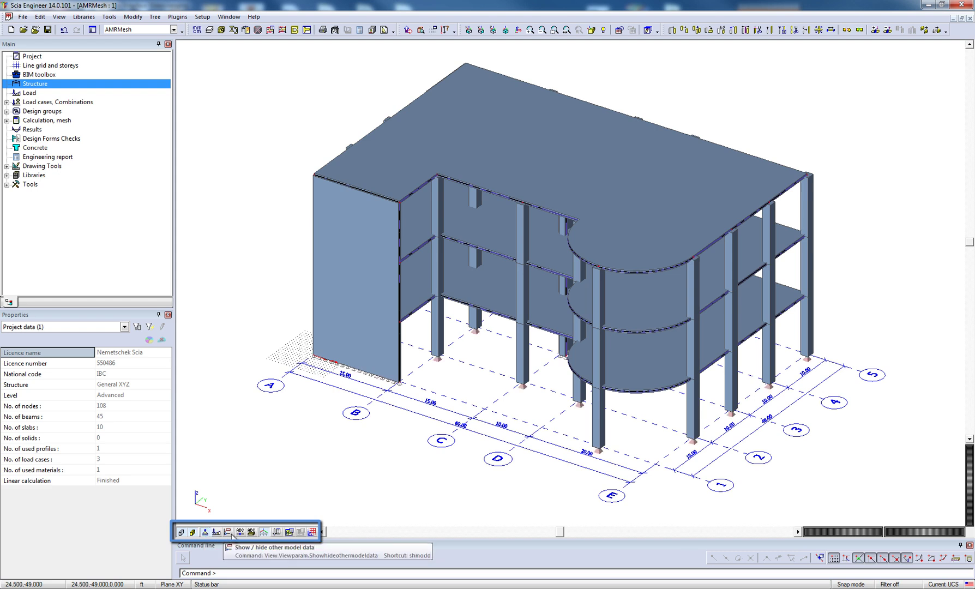
pyautogui.click(251, 534)
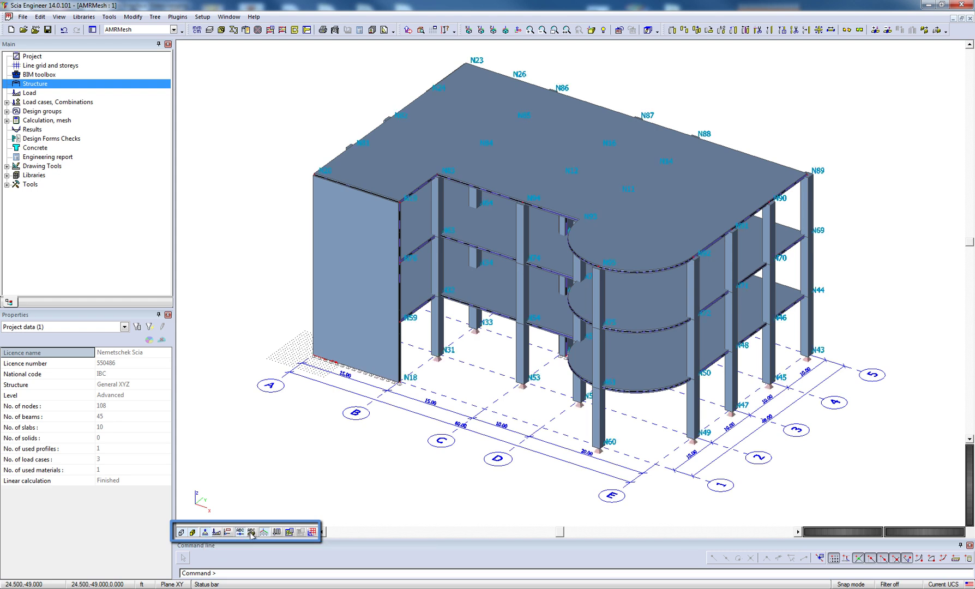
pyautogui.click(252, 533)
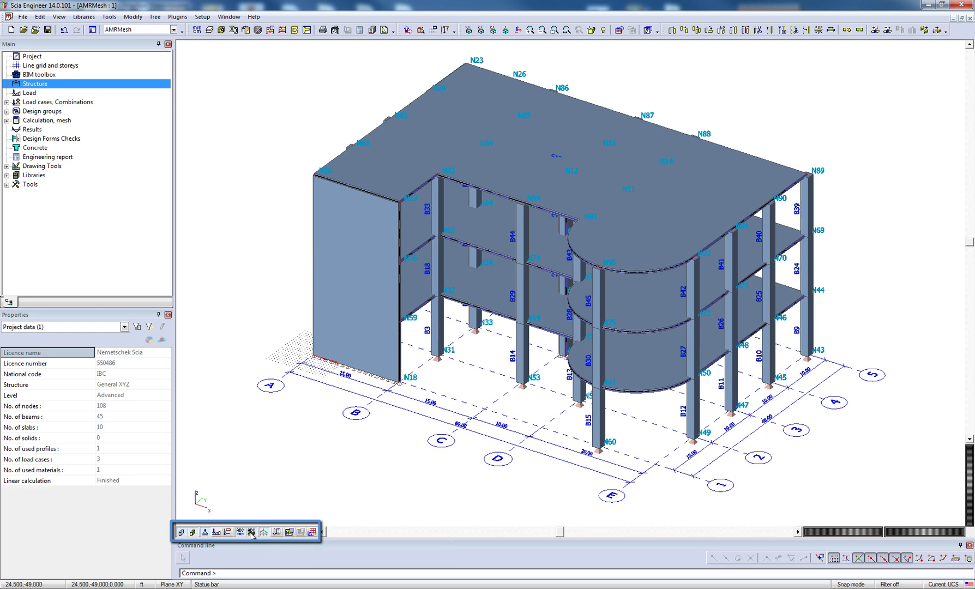
# Review the full view parameter settings and accept them.
pyautogui.click(289, 532)
pyautogui.moveTo(324, 443)
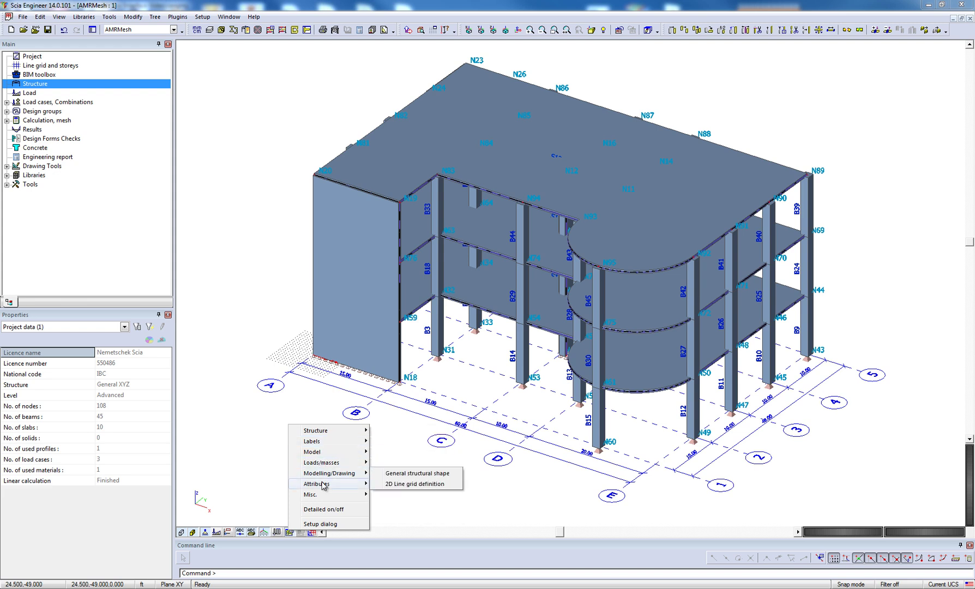
pyautogui.click(323, 523)
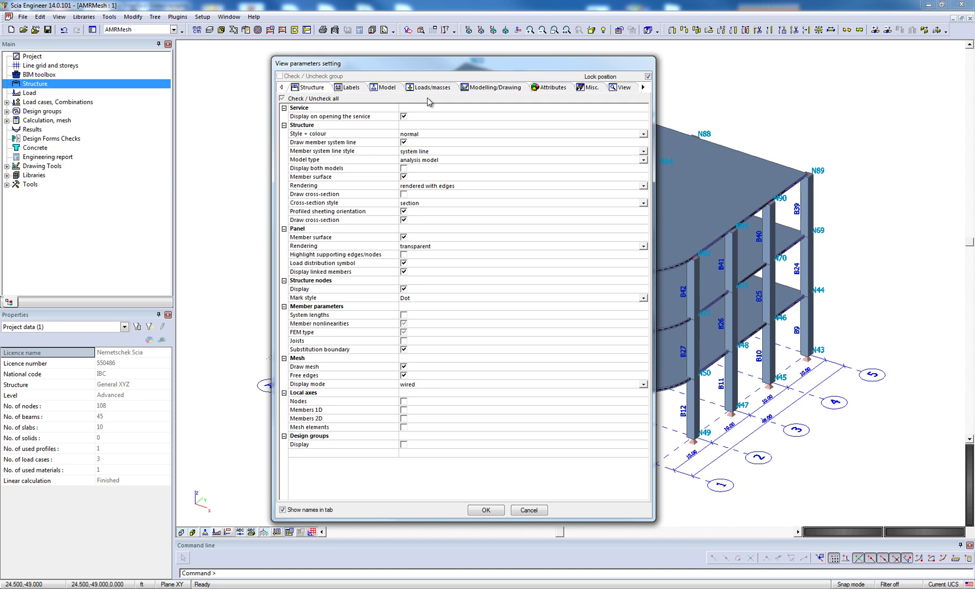
pyautogui.click(486, 510)
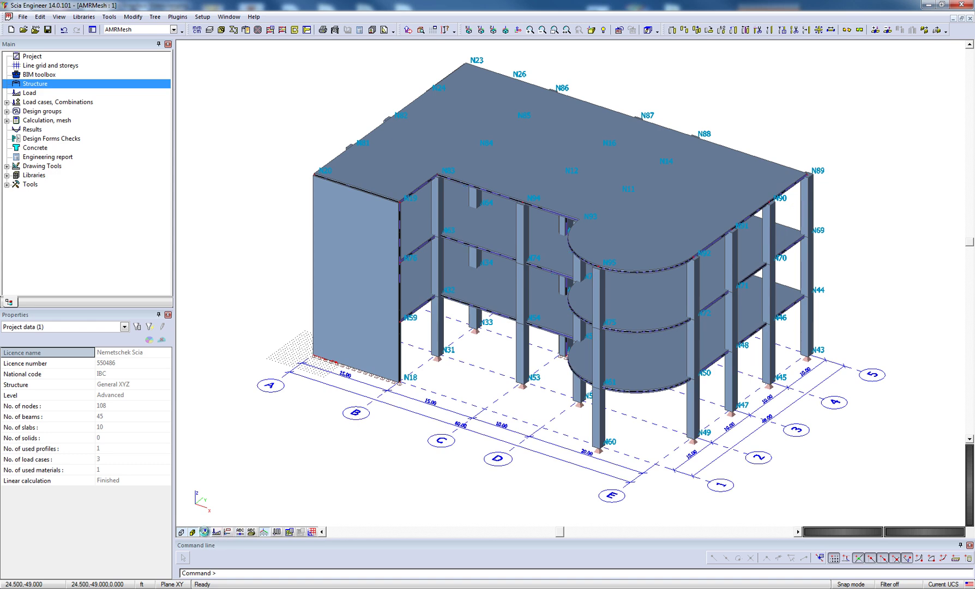
# Hide the labels and return members and surfaces to see-through wireframe display.
pyautogui.click(193, 532)
pyautogui.click(181, 532)
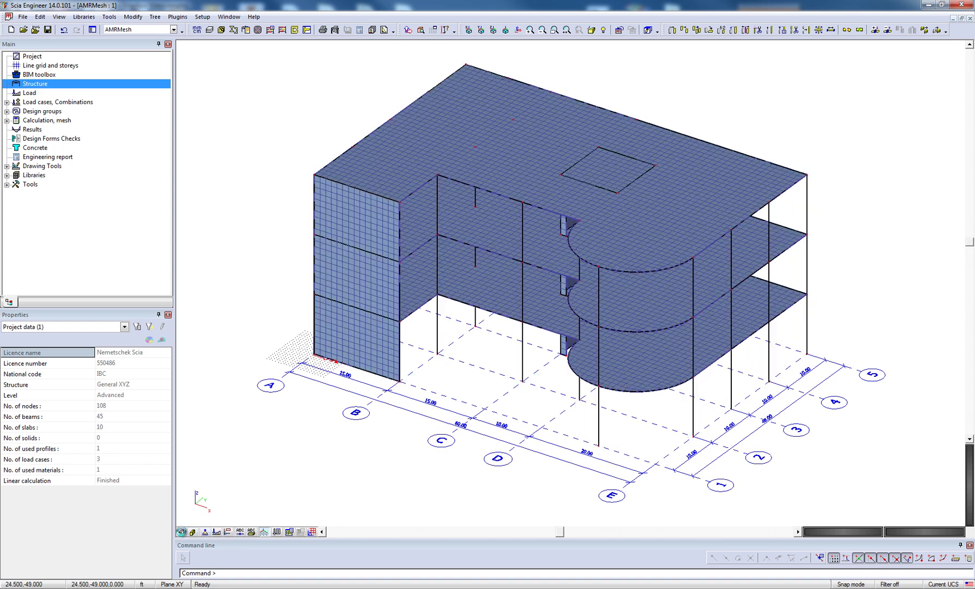
pyautogui.click(182, 532)
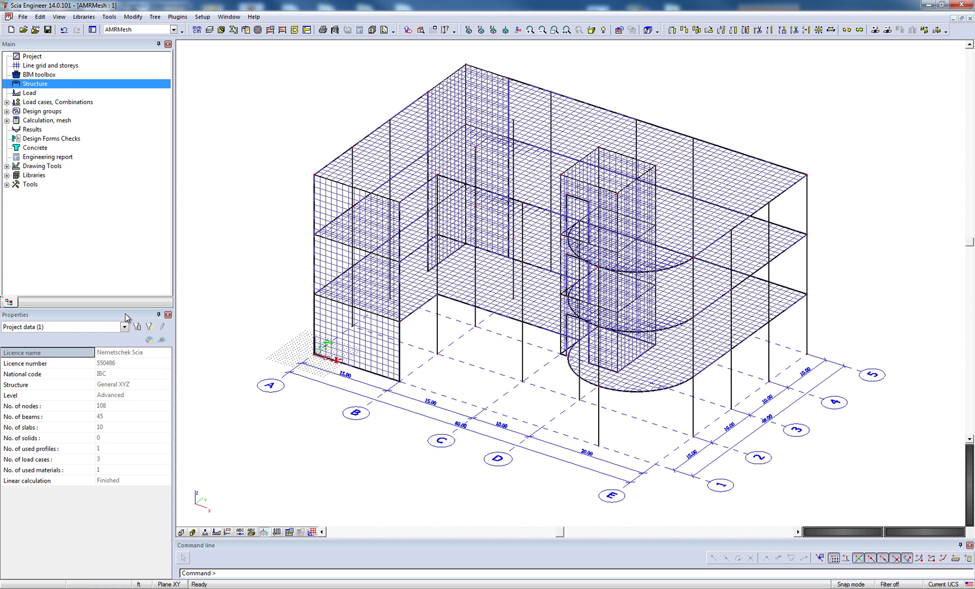
# Float the Properties pane, then dock it back below the project tree.
pyautogui.moveTo(125, 313); pyautogui.dragTo(87, 323)
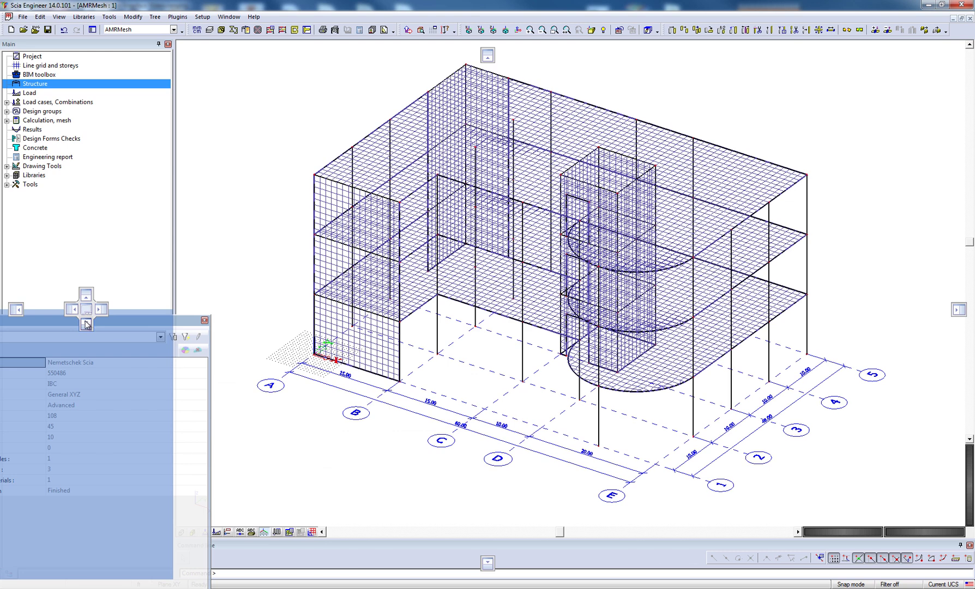
pyautogui.moveTo(86, 324); pyautogui.dragTo(87, 324)
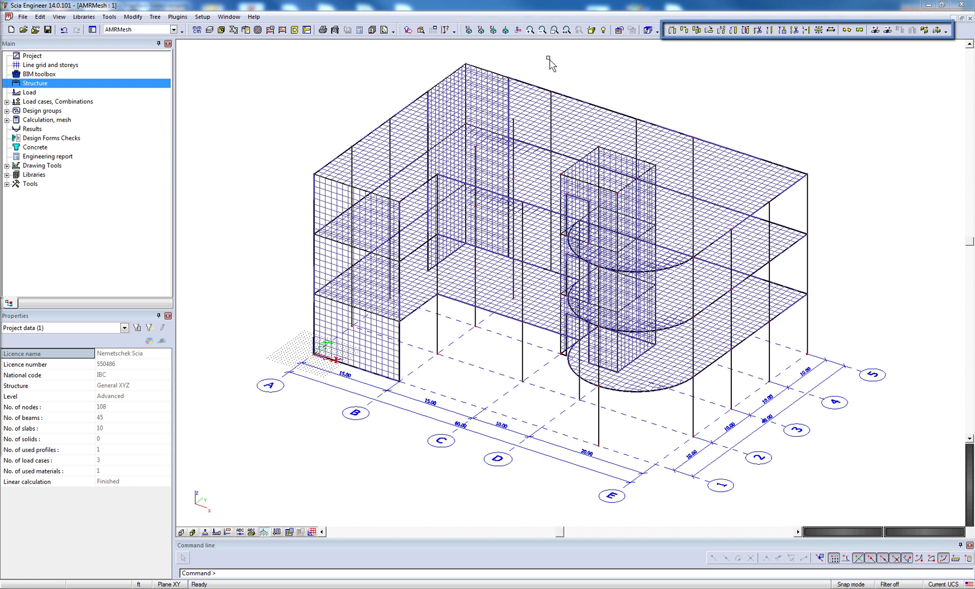
# List windows and toolbars, then review Customize's Toolbars and Commands tabs and close it.
pyautogui.rightClick(961, 37)
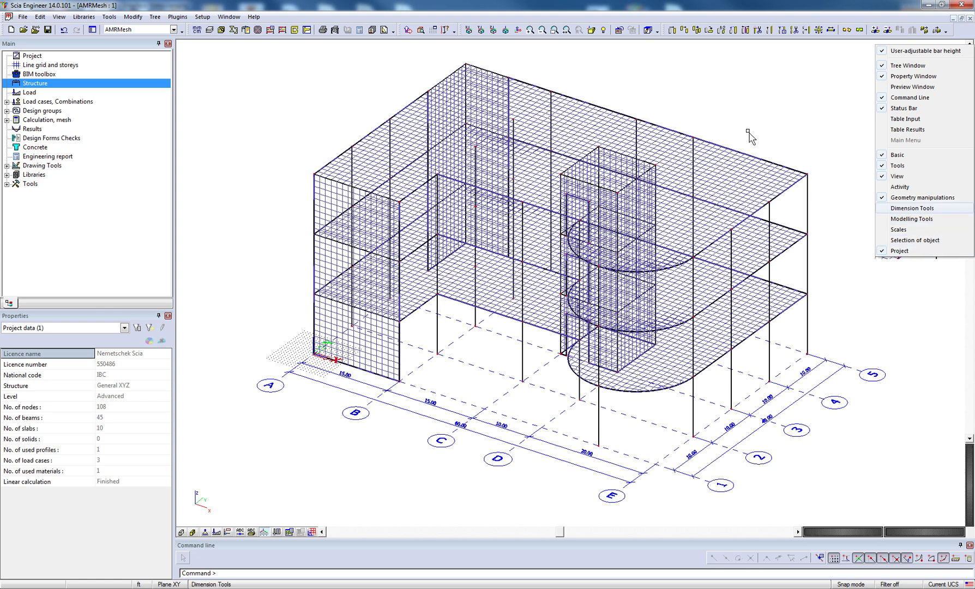
pyautogui.click(394, 31)
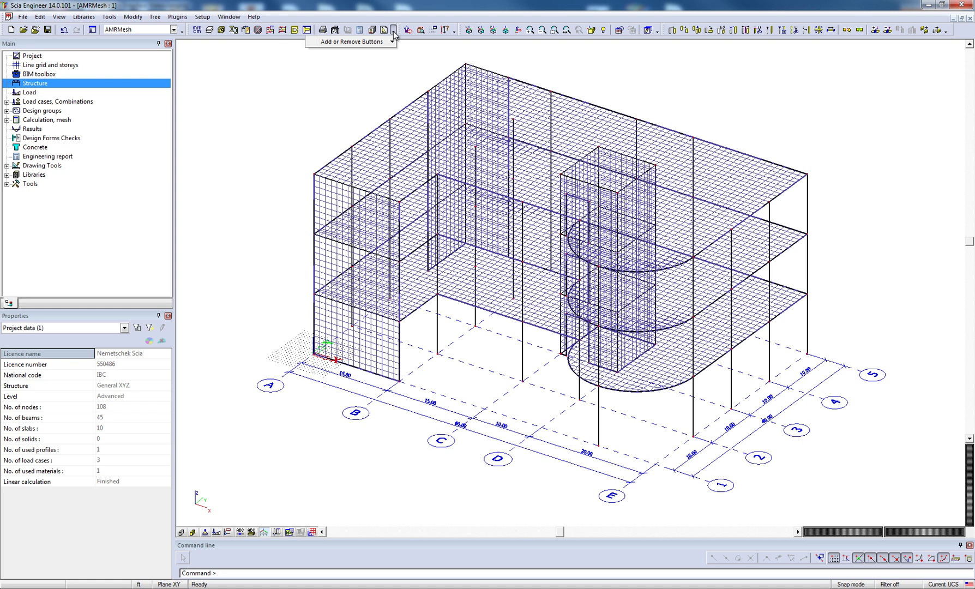
pyautogui.moveTo(388, 42)
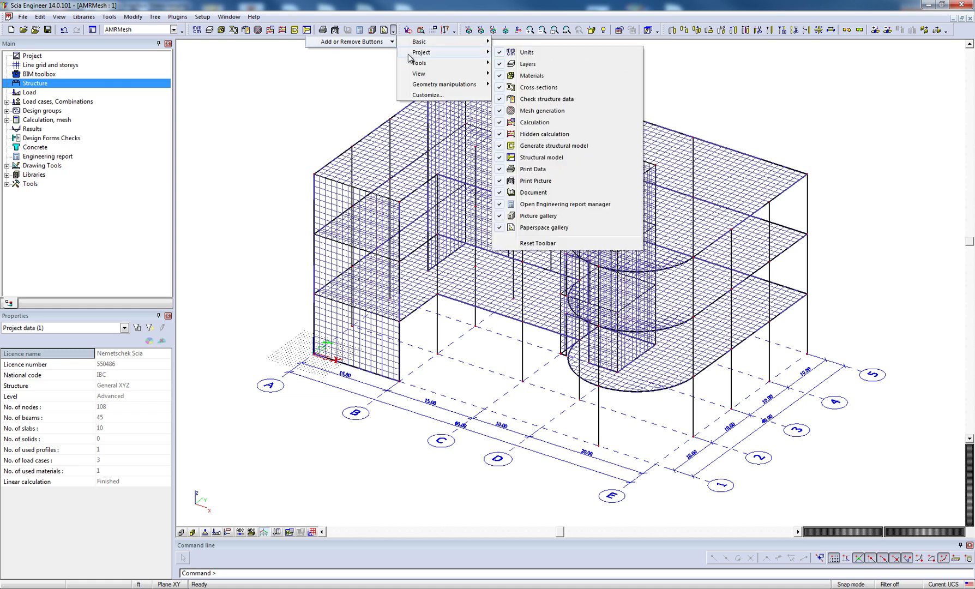
pyautogui.moveTo(413, 65)
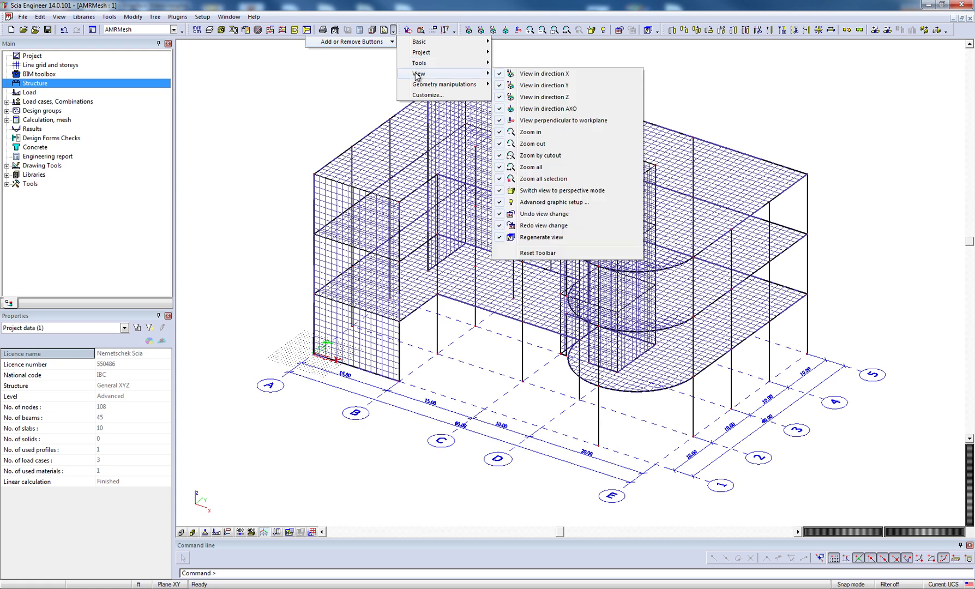
pyautogui.moveTo(428, 87)
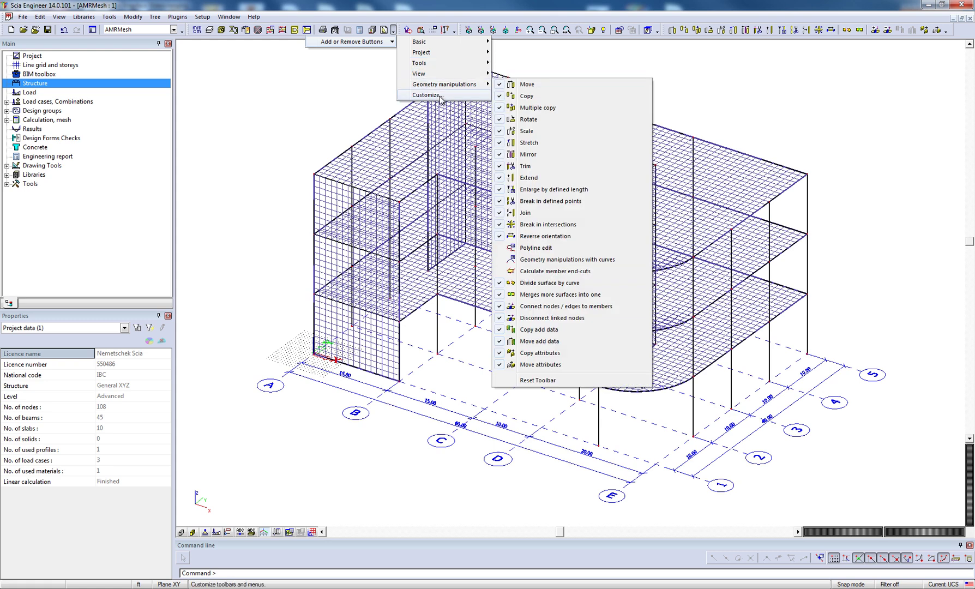
pyautogui.click(439, 95)
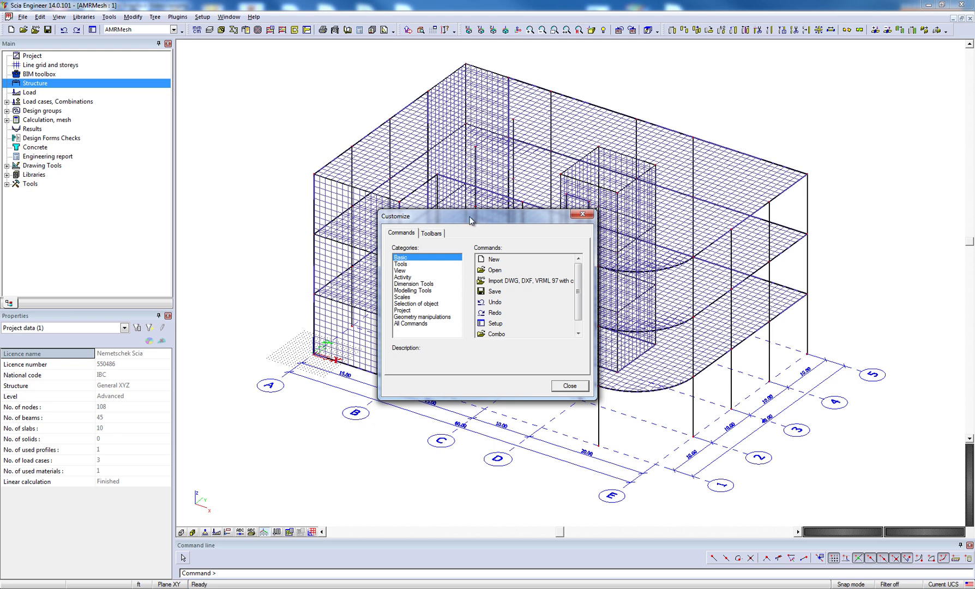
pyautogui.click(431, 234)
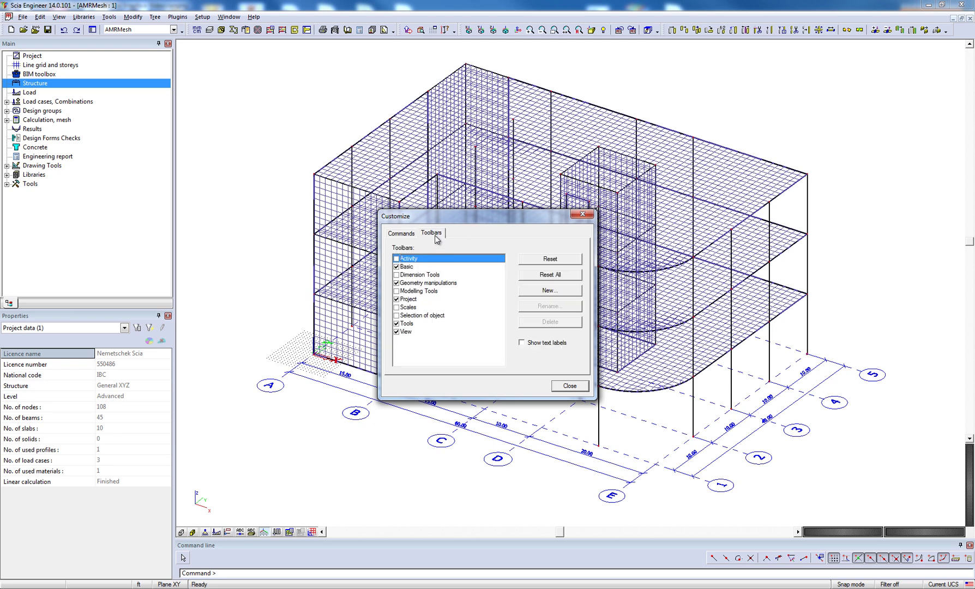
pyautogui.click(406, 236)
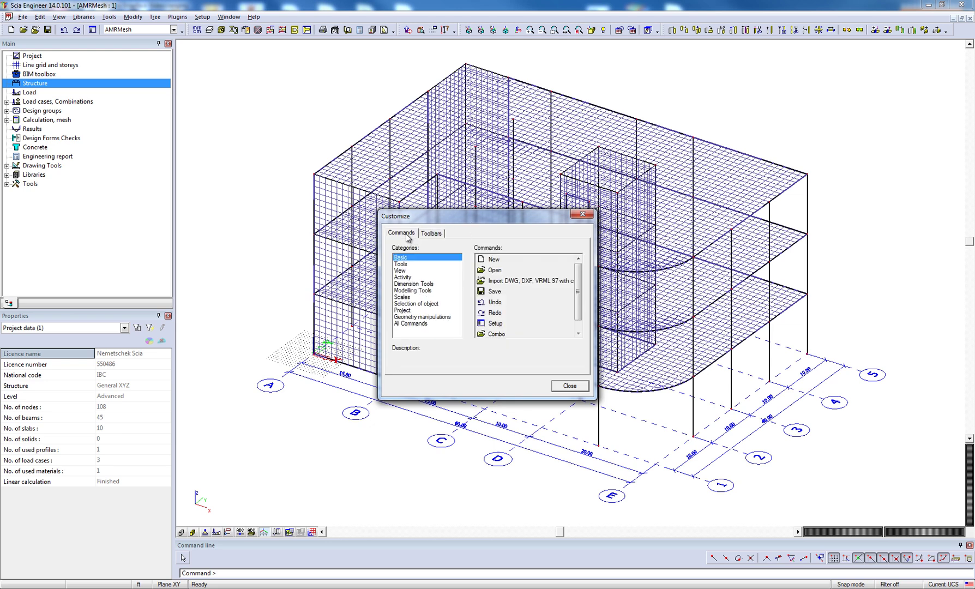
pyautogui.click(567, 386)
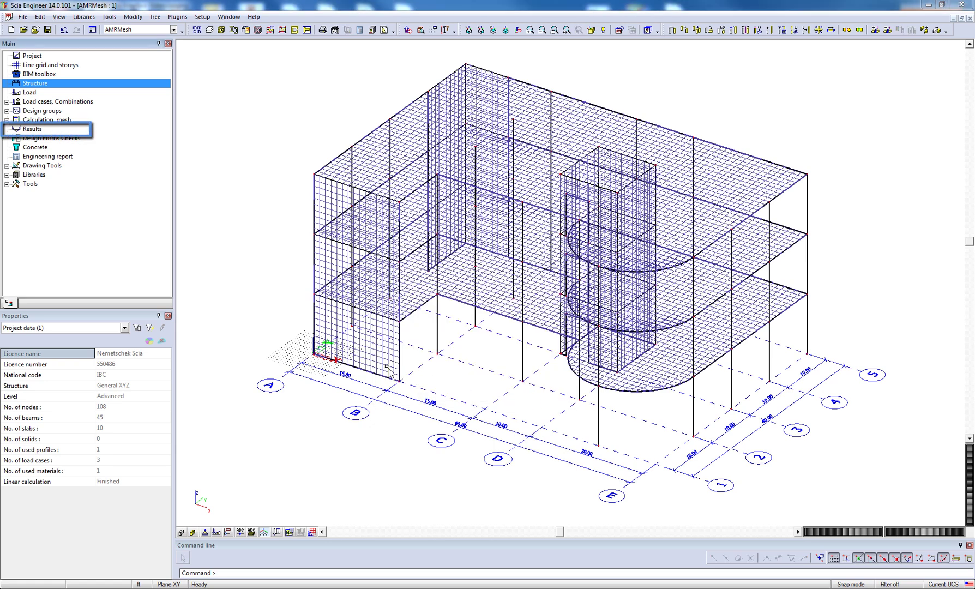
# Open the Results service and select Internal forces on beam for display.
pyautogui.doubleClick(48, 132)
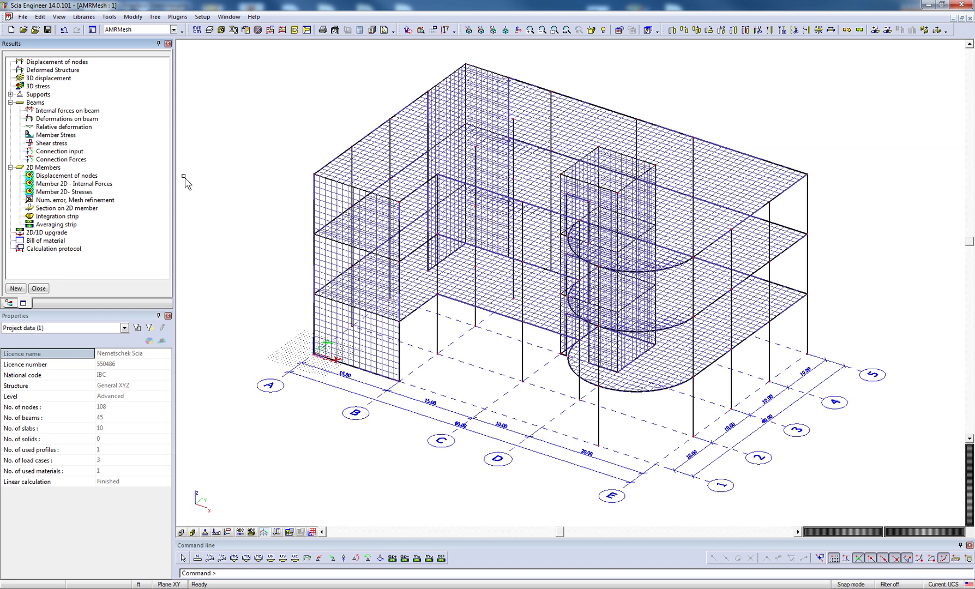
pyautogui.click(75, 113)
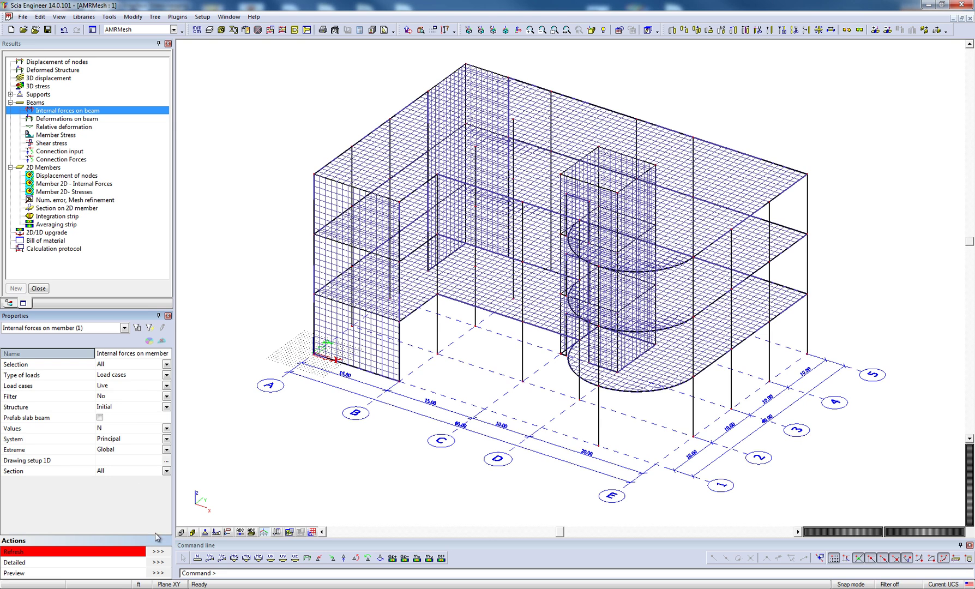
# Draw the Live-case axial-force N diagrams on the columns with extremes shown per member.
pyautogui.click(158, 553)
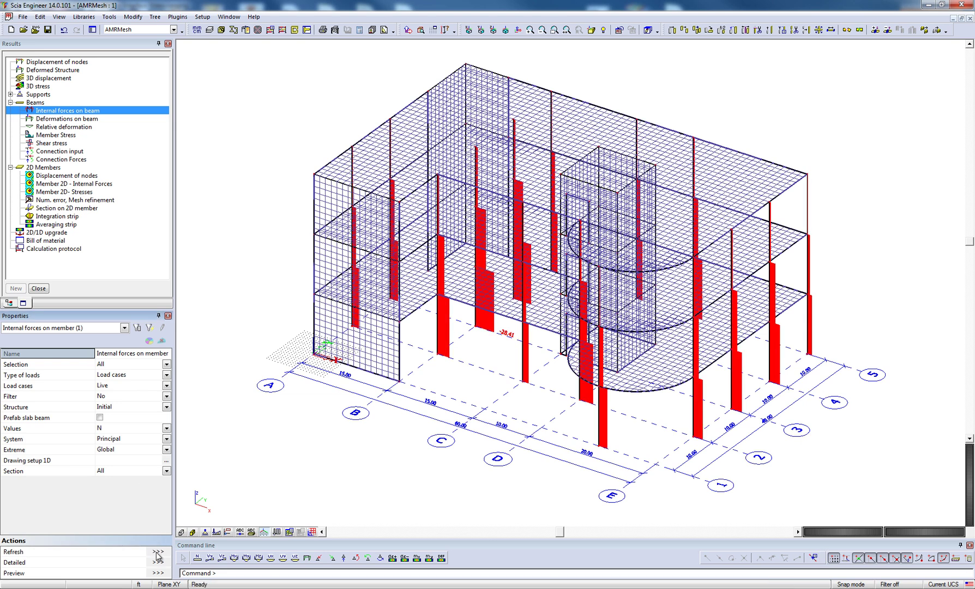
pyautogui.keyDown('ctrl'); pyautogui.moveTo(369, 445); pyautogui.dragTo(380, 439, button='right'); pyautogui.keyUp('ctrl')
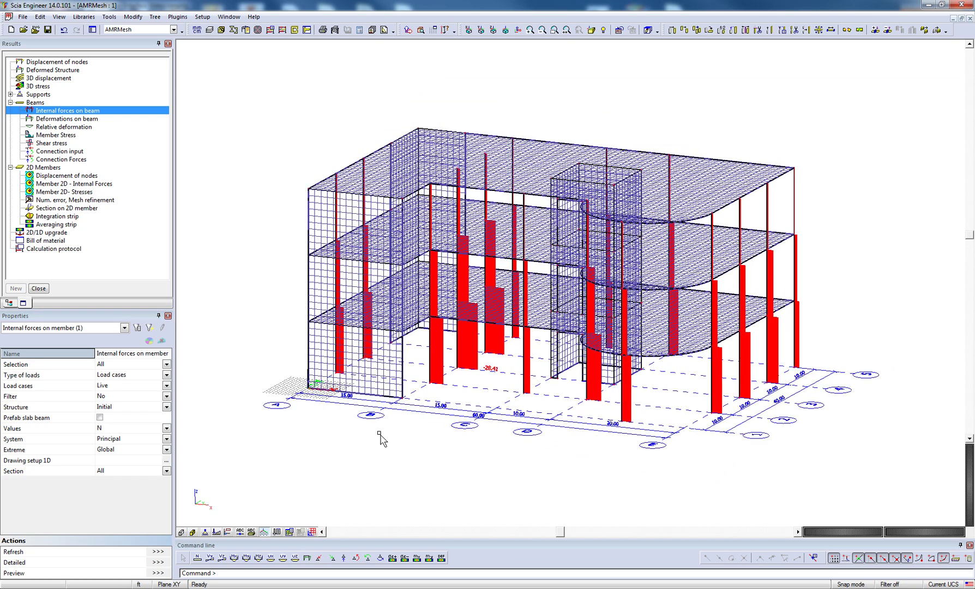
pyautogui.click(166, 450)
pyautogui.click(155, 479)
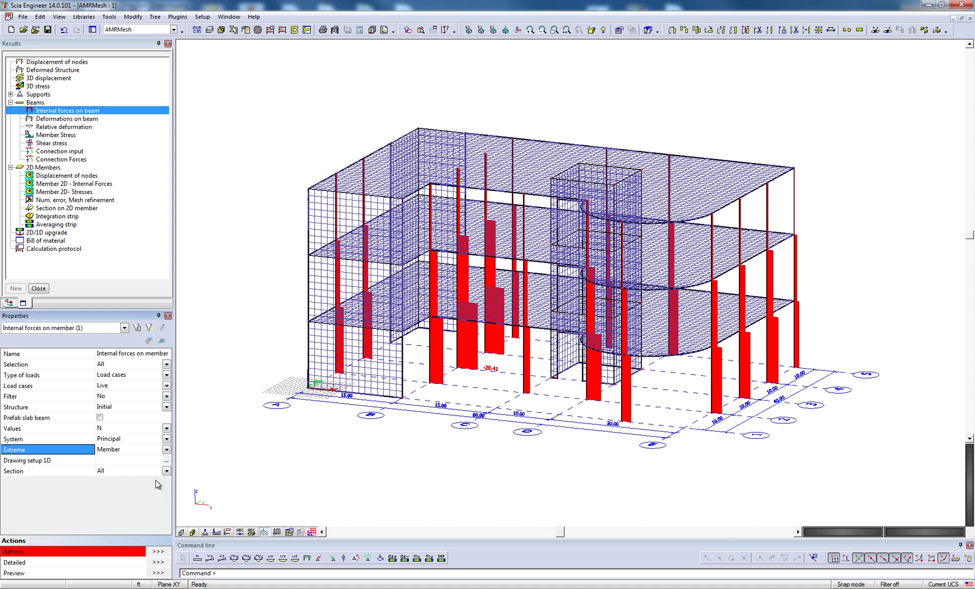
# Set 1D diagram drawing to Hatches with units shown, then redraw the diagrams in kip.
pyautogui.click(166, 461)
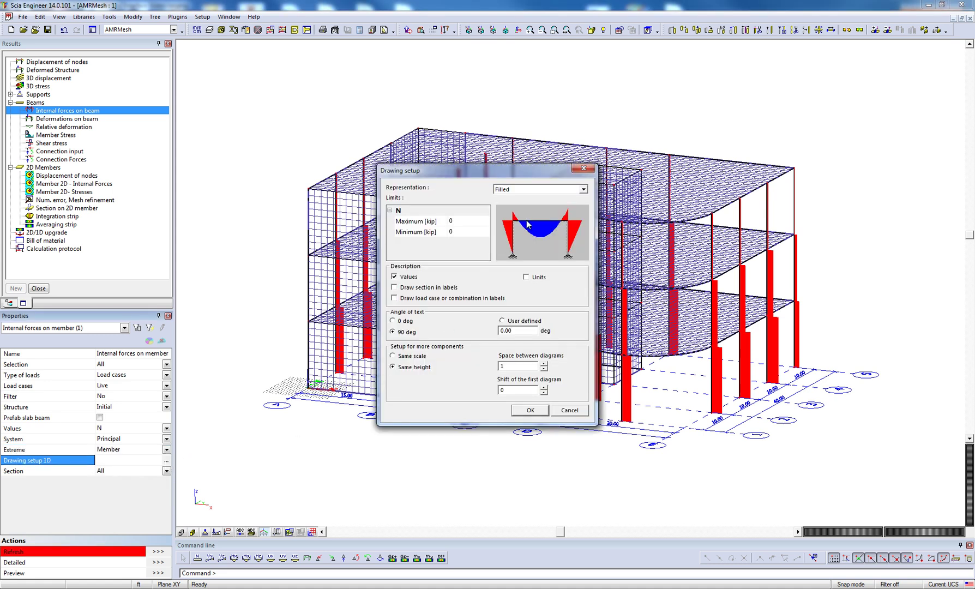
pyautogui.click(539, 190)
pyautogui.click(537, 205)
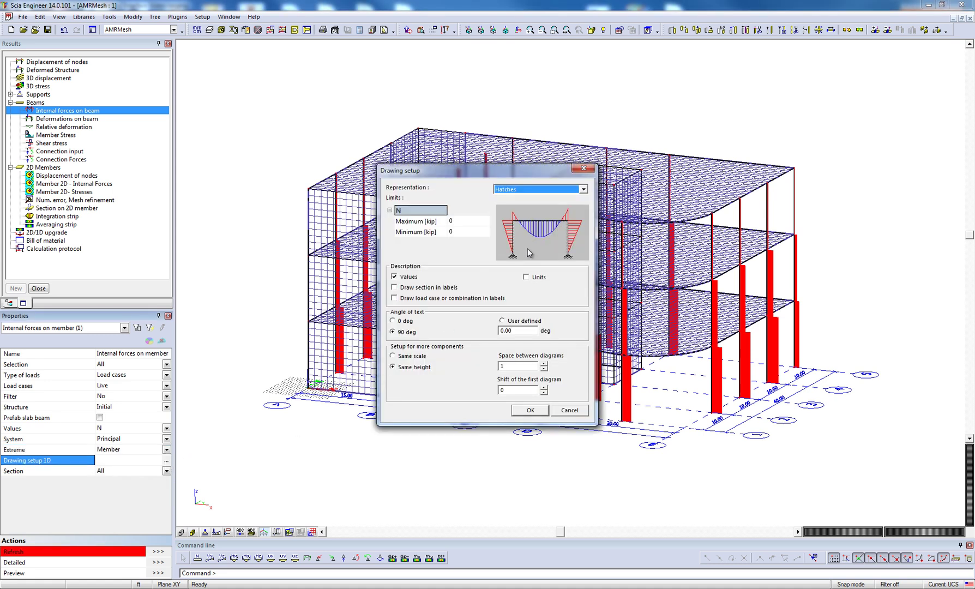
pyautogui.click(526, 276)
pyautogui.click(528, 410)
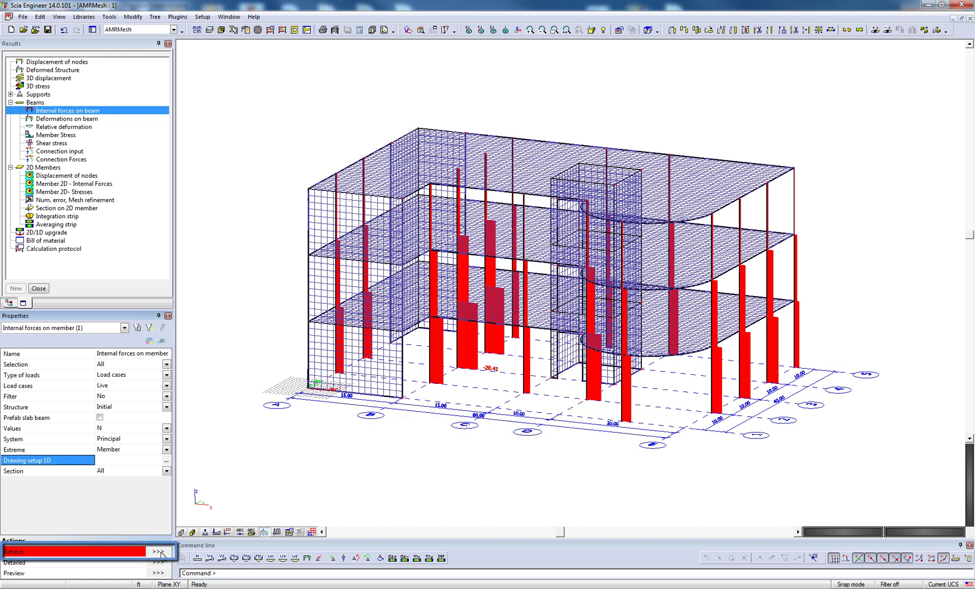
pyautogui.click(160, 552)
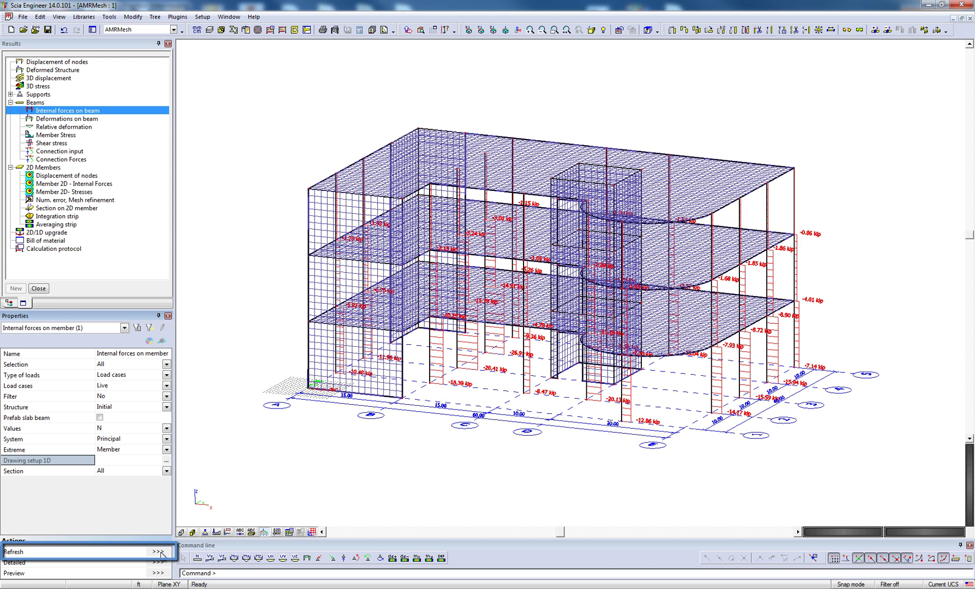
pyautogui.click(160, 552)
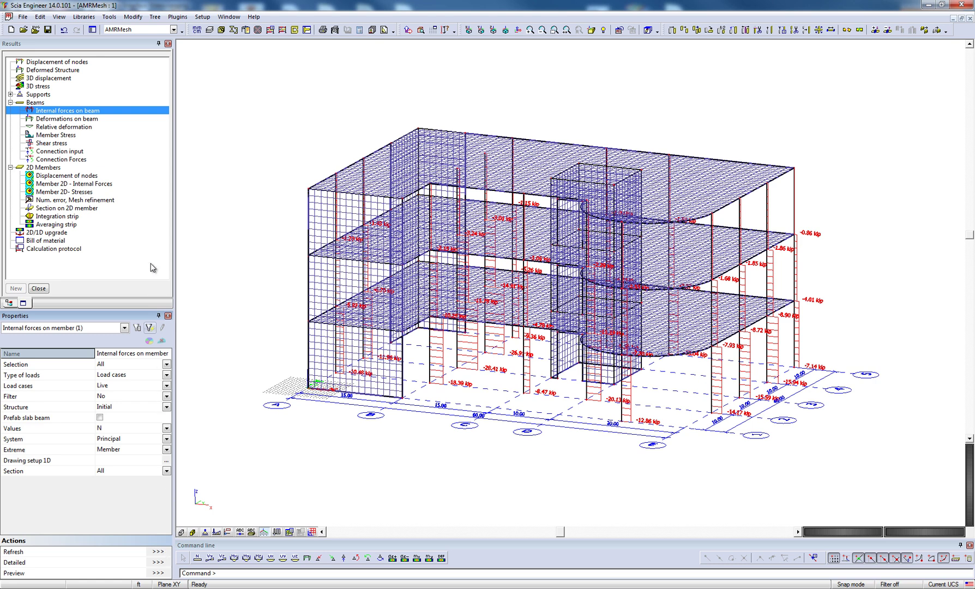
# Display Live-case Uz node displacement contours on the slabs, reaching about −0.140 inch.
pyautogui.click(96, 177)
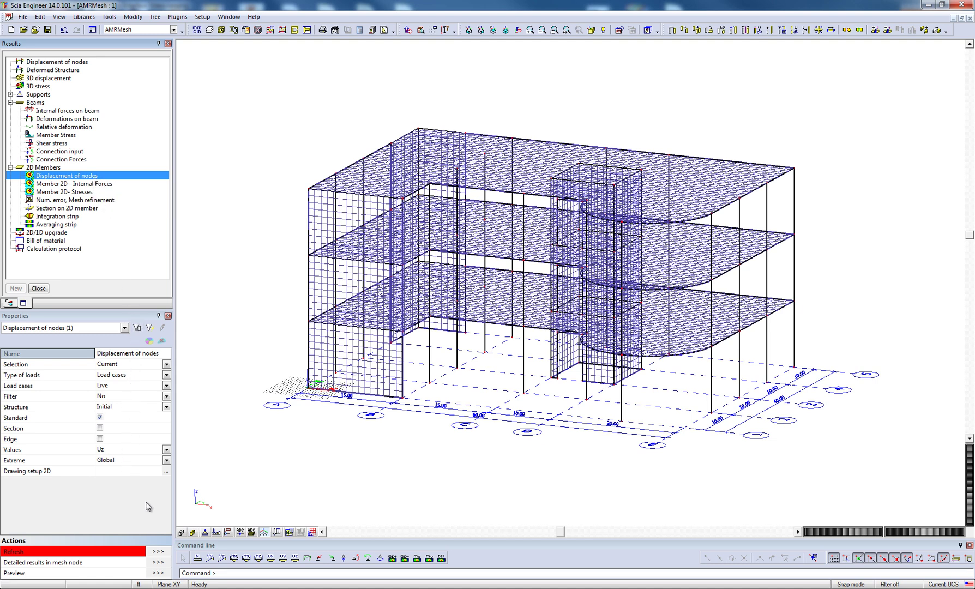
pyautogui.click(158, 552)
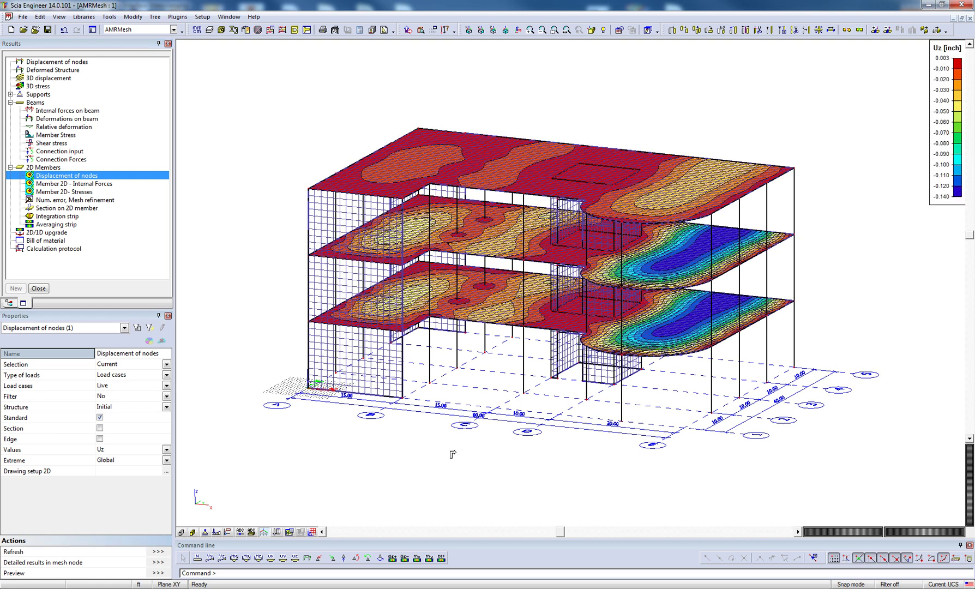
pyautogui.keyDown('ctrl'); pyautogui.moveTo(447, 457); pyautogui.dragTo(446, 462, button='right'); pyautogui.keyUp('ctrl')
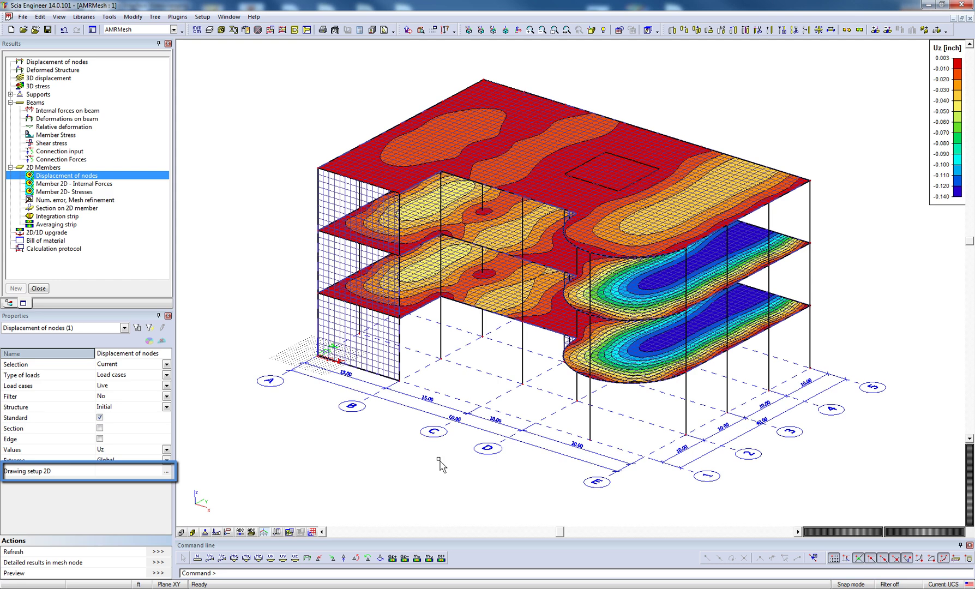
pyautogui.rightClick(963, 32)
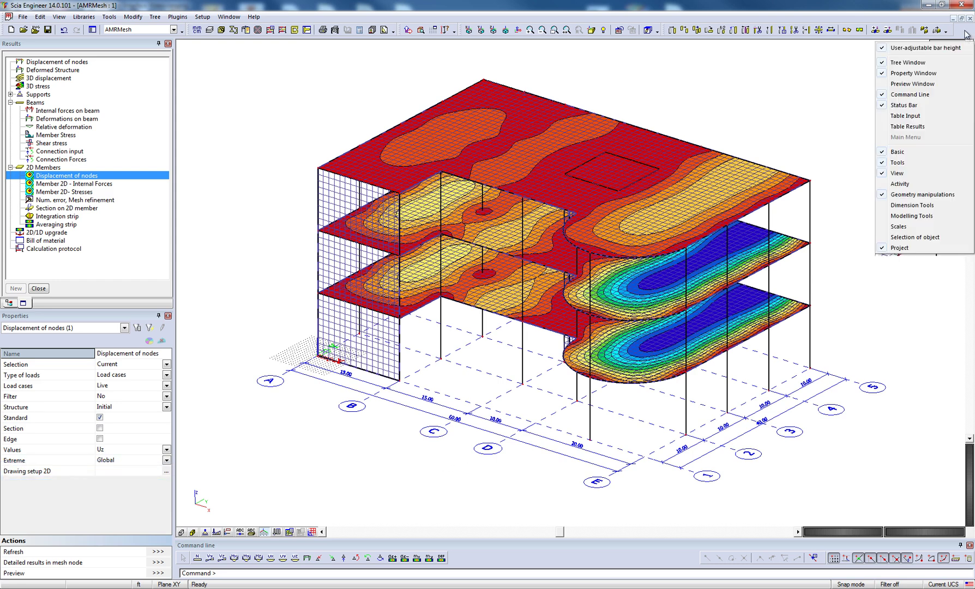
pyautogui.click(933, 129)
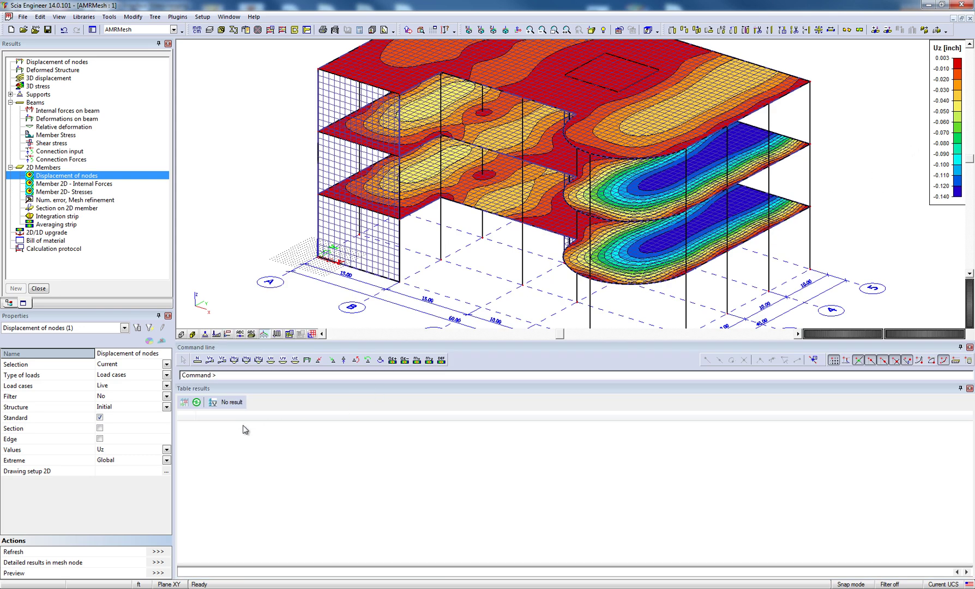
pyautogui.click(197, 403)
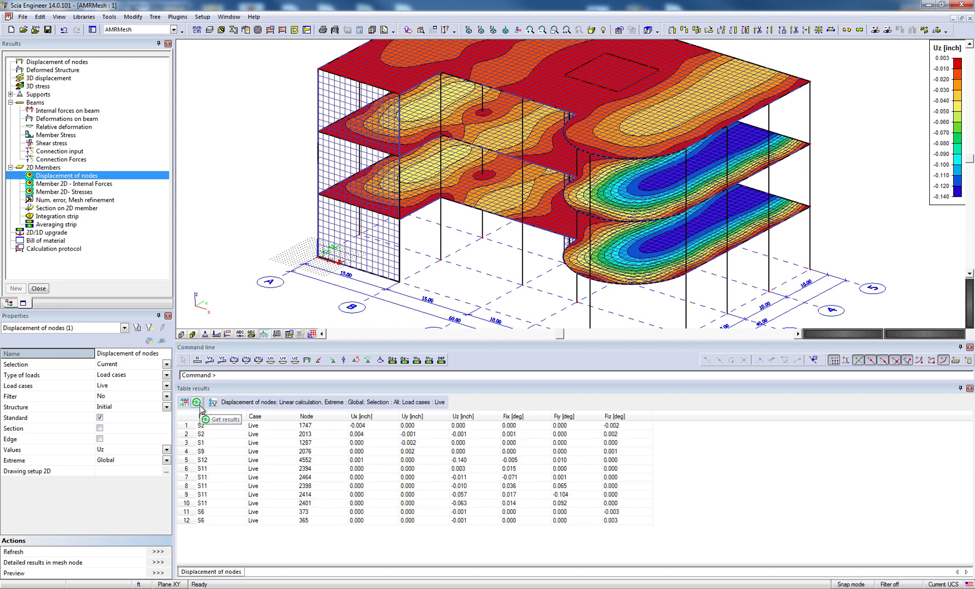
pyautogui.click(969, 390)
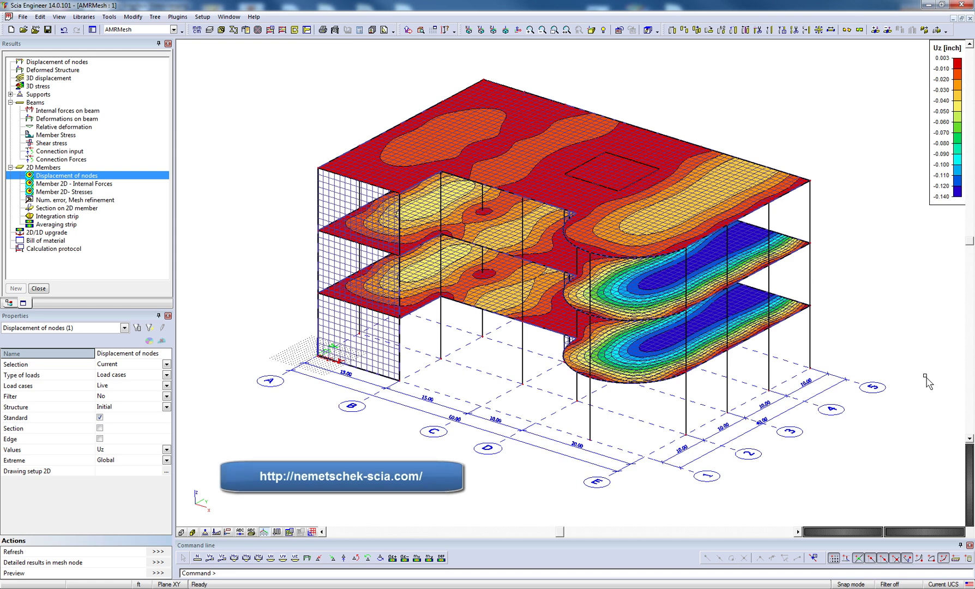
# Show the Help menu's Contents, listing the Reference guide and concrete, steel, aluminium and timber manuals.
pyautogui.click(261, 19)
pyautogui.moveTo(264, 30)
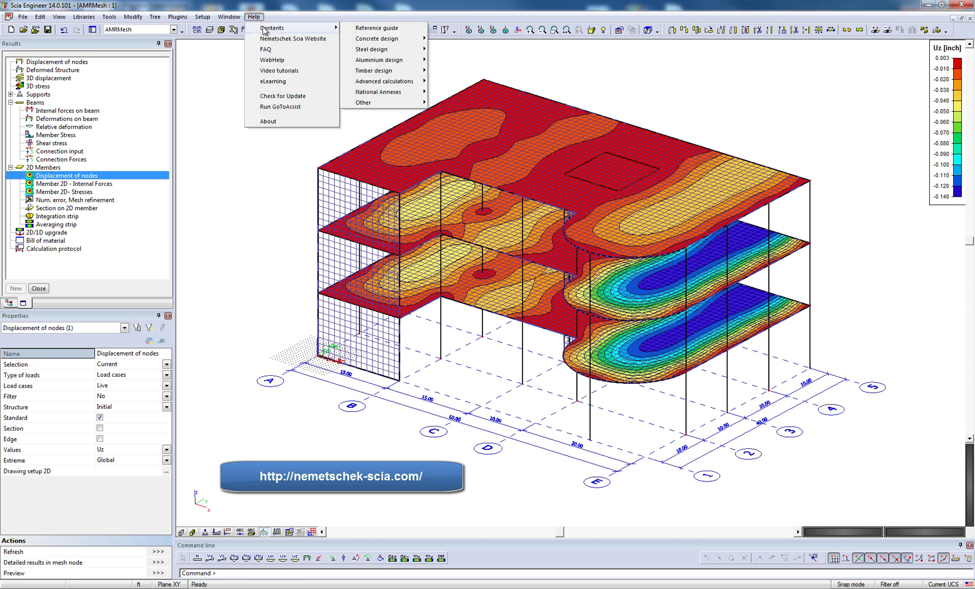